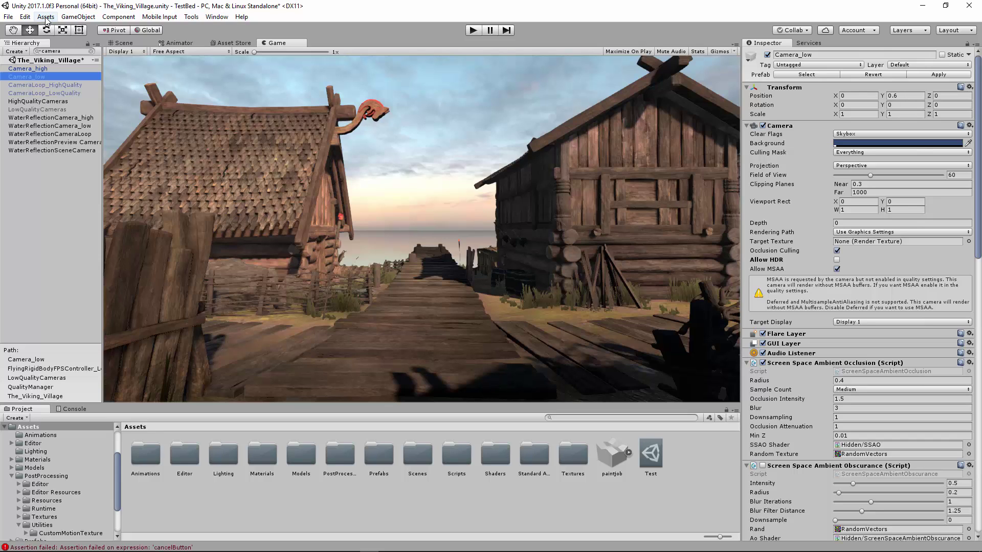
Open the Player section of Project Settings
click(25, 17)
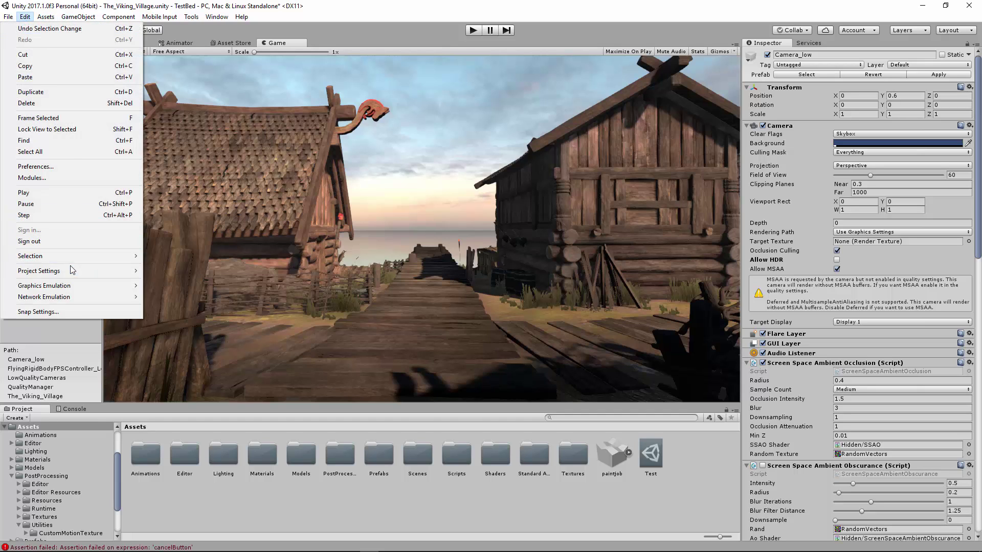
mouse_move(72, 270)
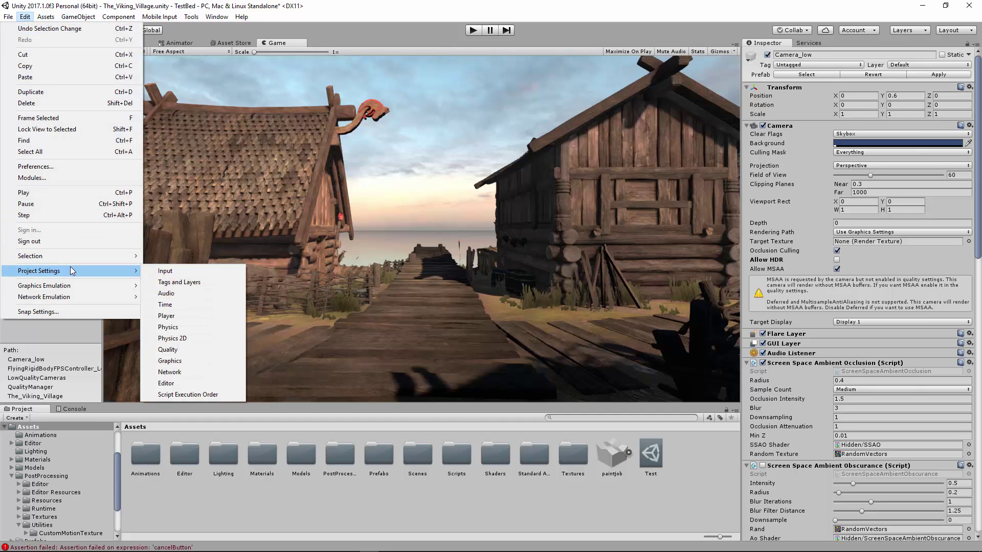
click(176, 316)
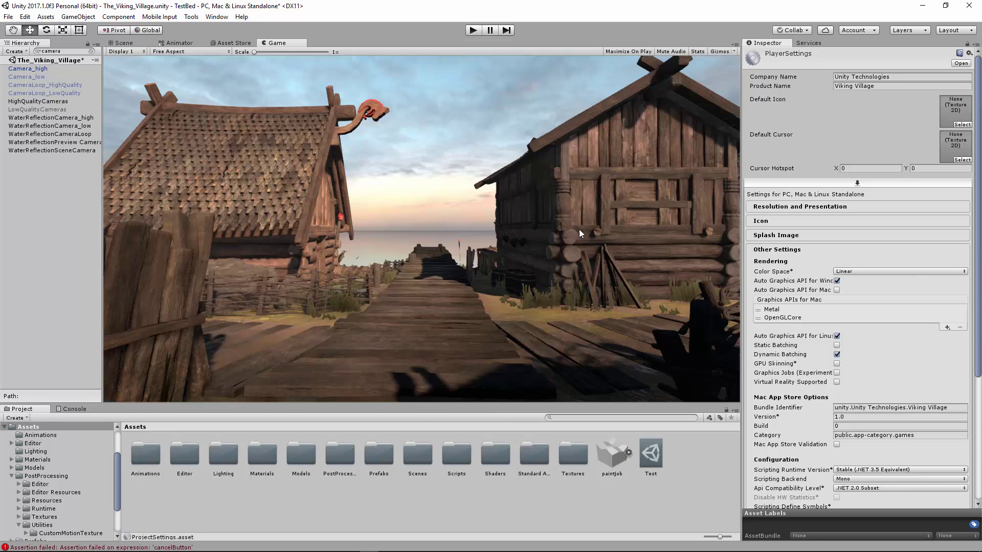
Set Camera_high's Rendering Path to Deferred and show the Post Processing Stack store page
click(32, 69)
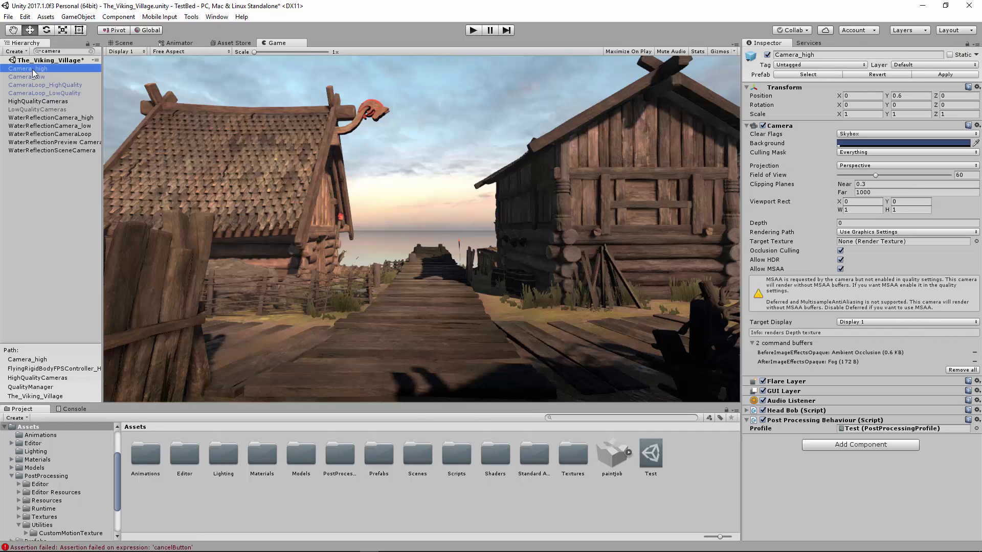
click(839, 250)
click(846, 232)
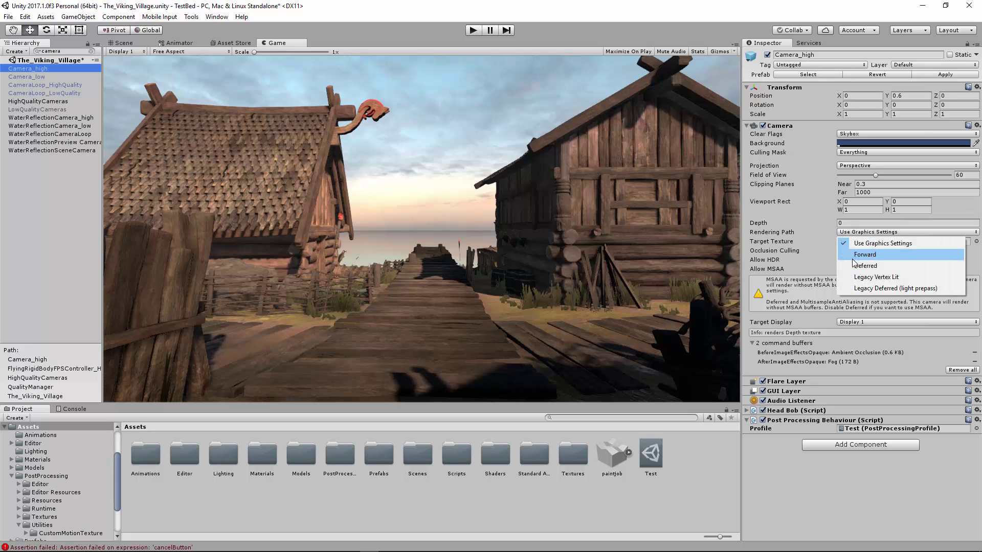
click(854, 267)
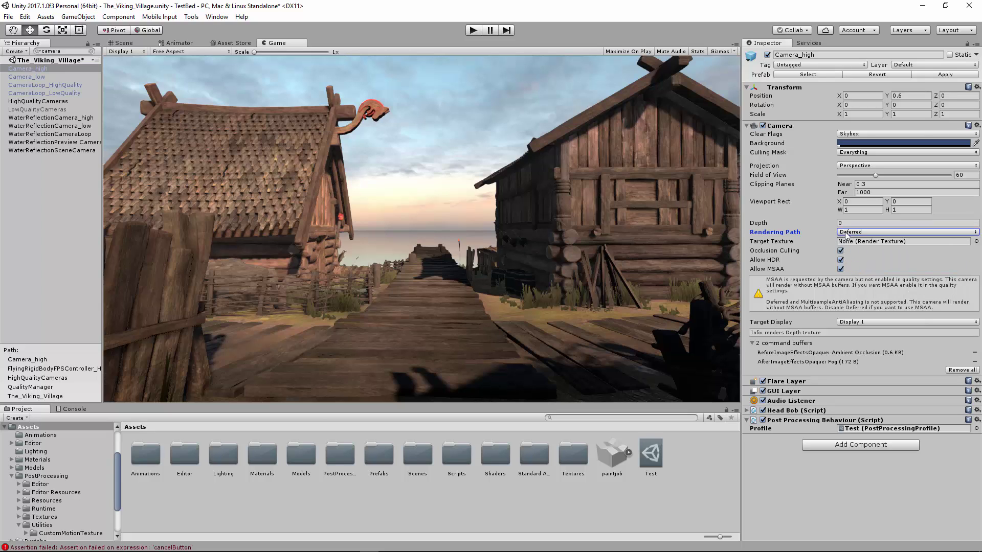
click(228, 44)
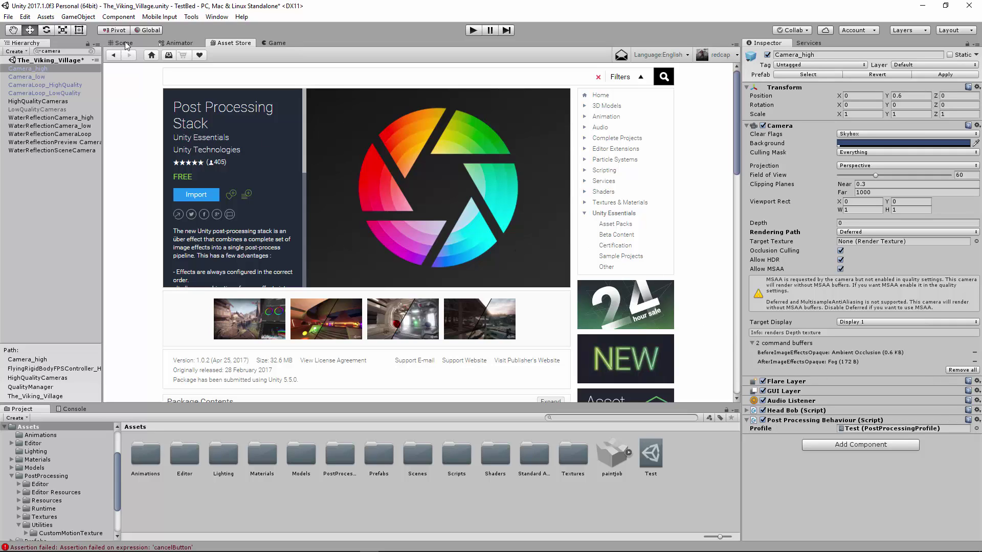
Return to the Game view, then open Add Component's 'post' search and dismiss it without adding
click(277, 43)
click(862, 441)
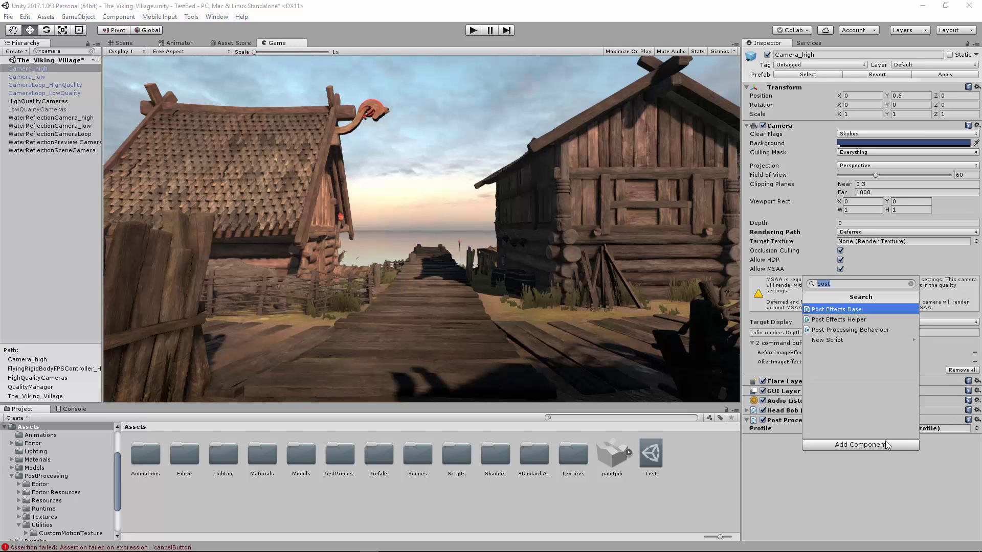
click(766, 462)
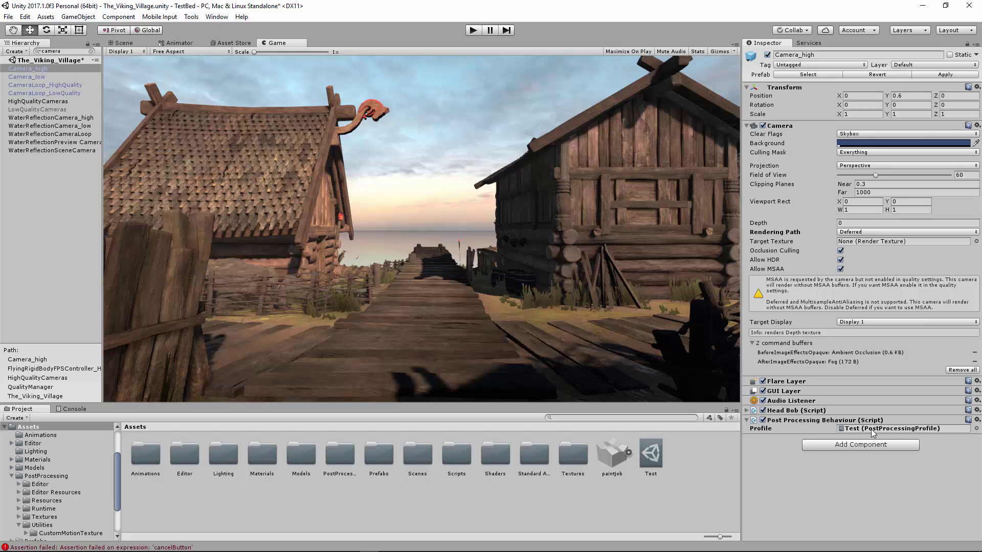
Create a new Post-Processing Profile asset named Test2 in Assets
right_click(675, 461)
mouse_move(726, 277)
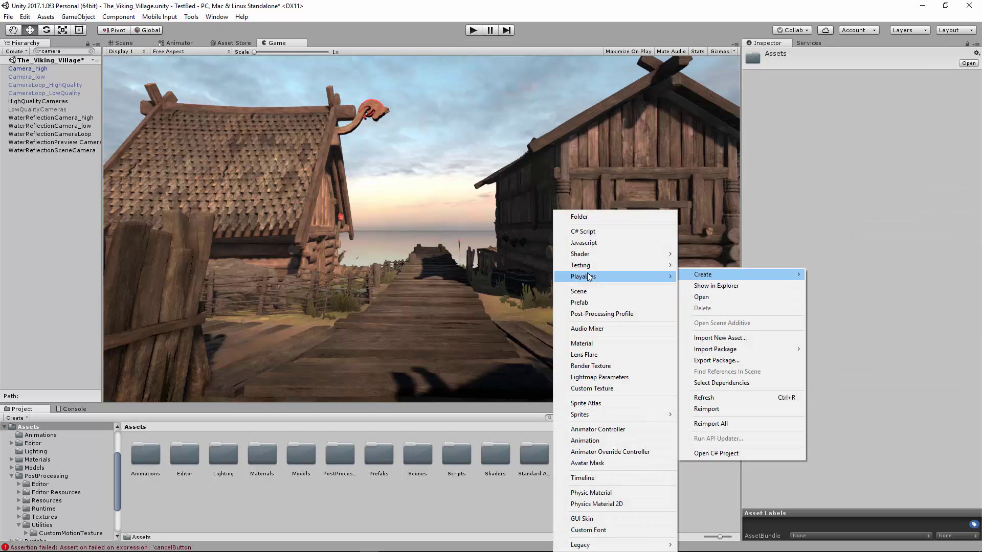
click(593, 313)
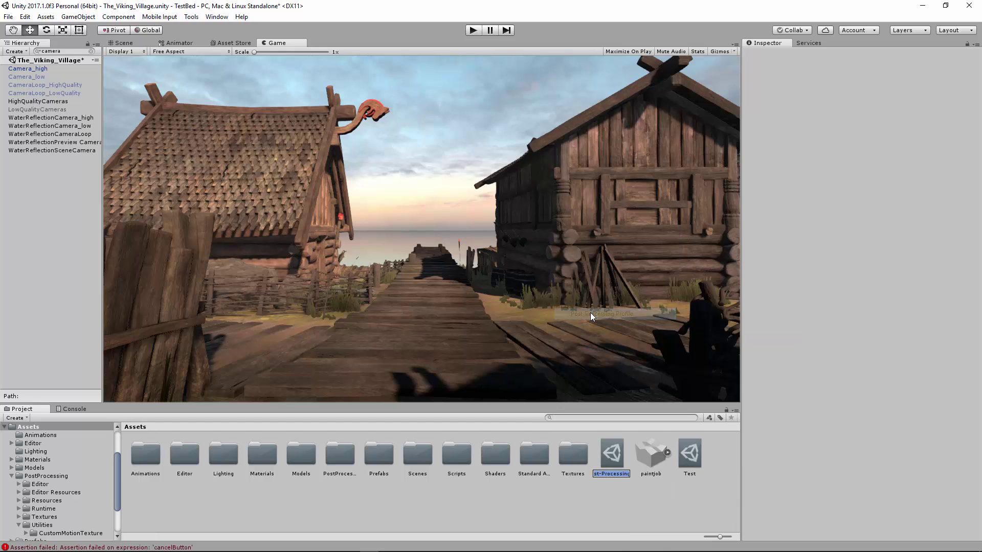
text(Test2)
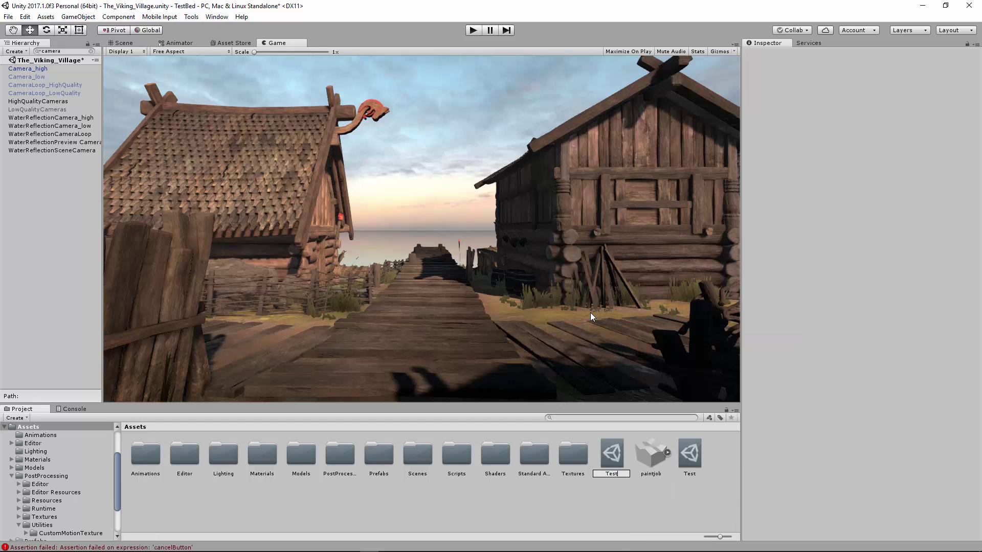
key(Return)
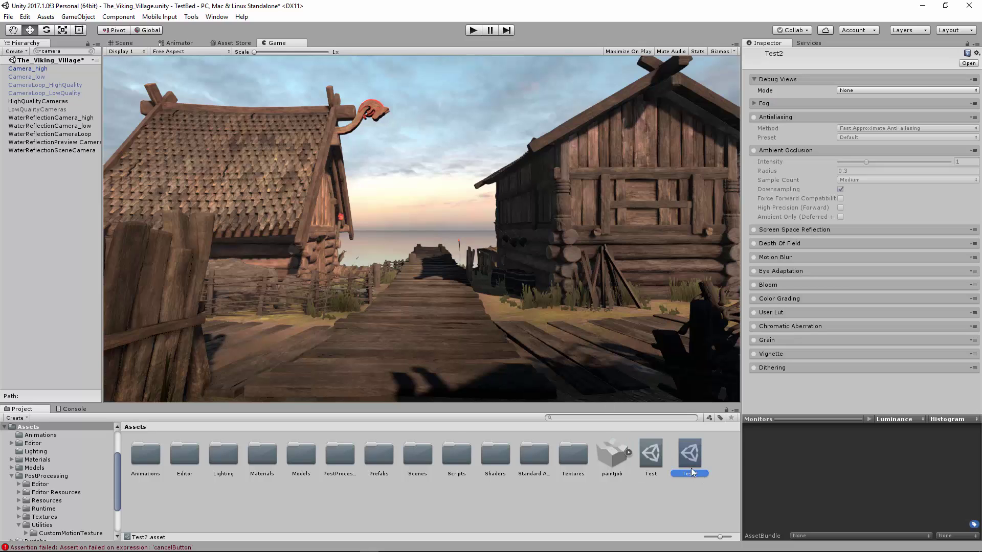
Assign Test2 to Camera_high's Profile field and select Test2 to show its effects
click(36, 68)
drag(680, 459, 865, 432)
click(694, 454)
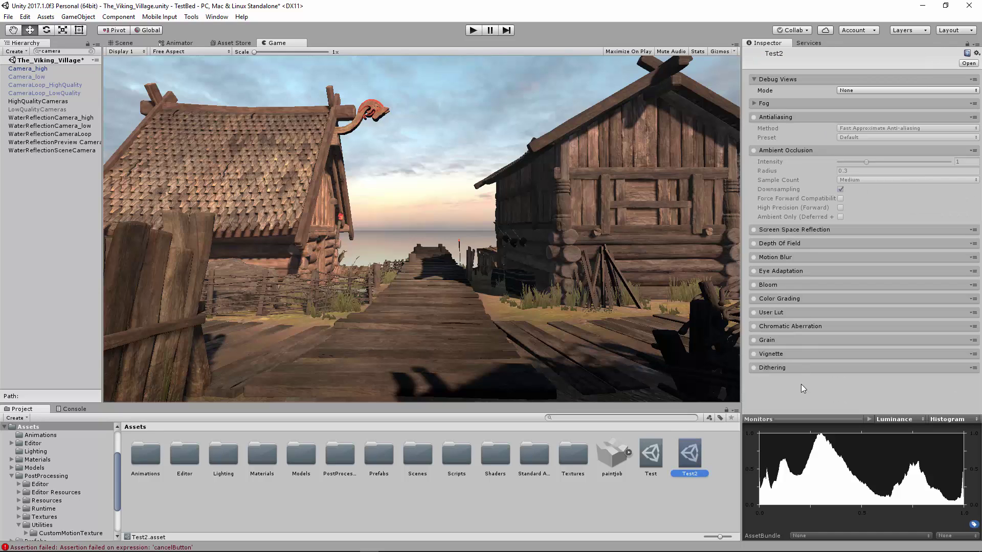
Expand Test2's Fog settings and leave Exclude Skybox checked after toggling it
click(758, 104)
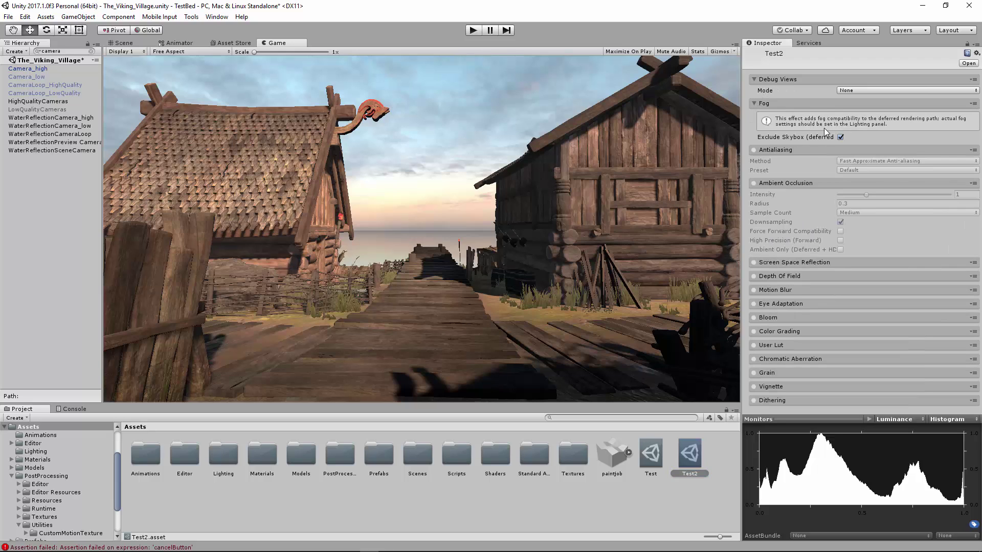
click(840, 137)
click(840, 137)
click(840, 137)
click(840, 137)
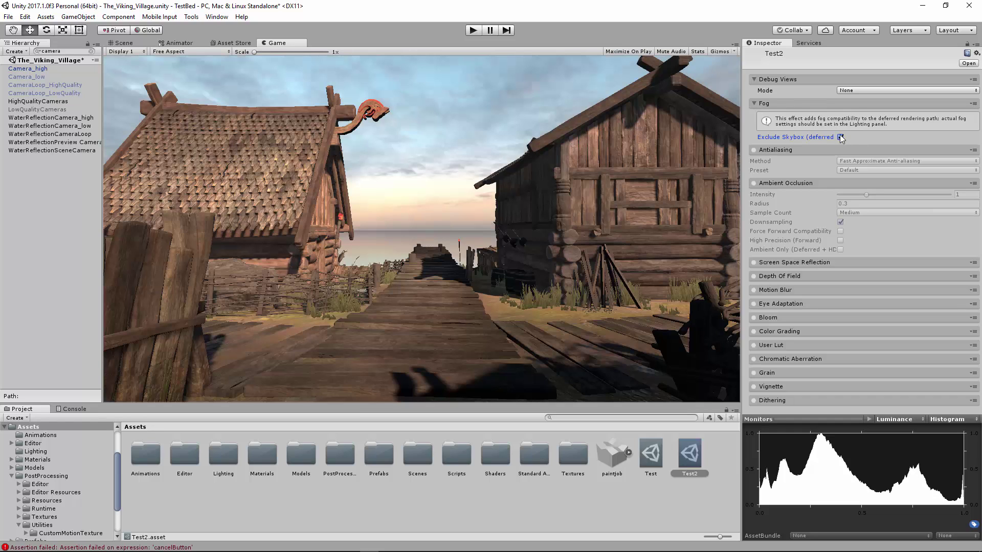
Check the scene fog in Lighting Settings: enabled, Exponential mode, density 0.001
click(216, 17)
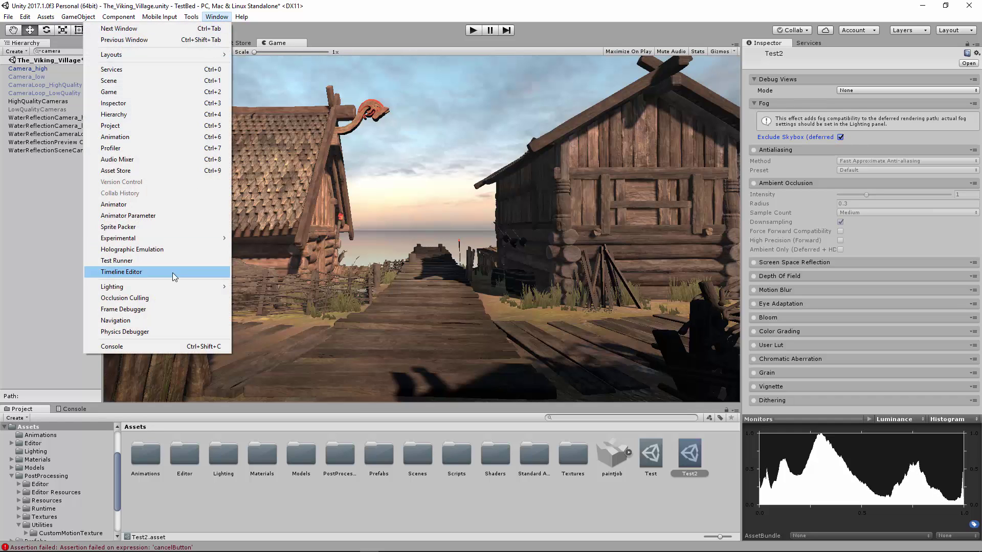
mouse_move(171, 288)
click(66, 288)
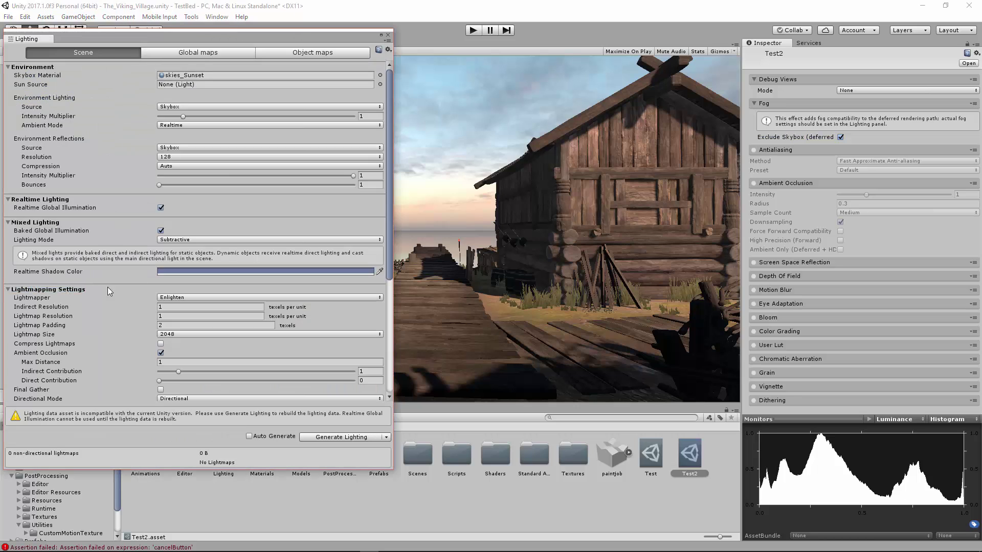
scroll(158, 353, down, 3)
scroll(160, 354, down, 3)
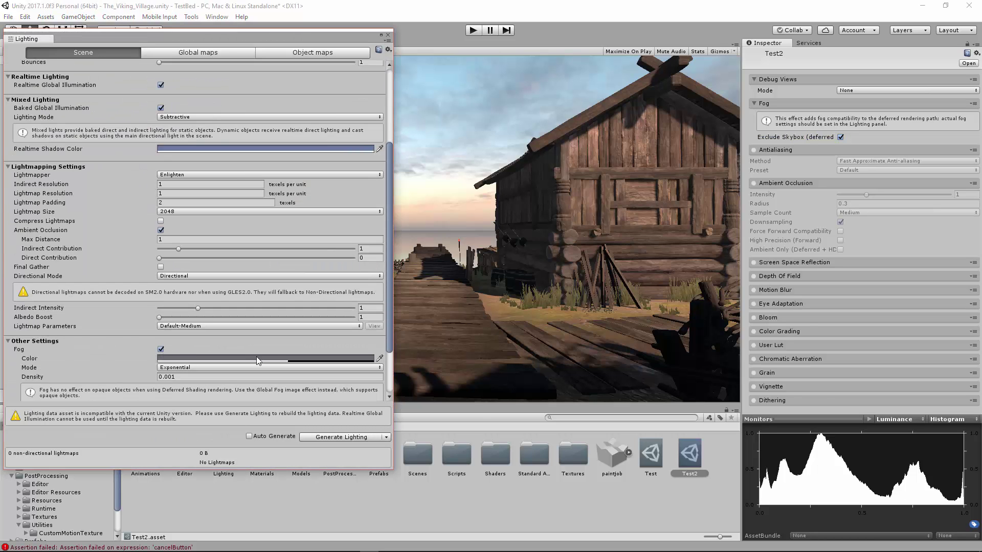
Close Lighting, collapse Fog, and preview the Depth debug view before resetting it to None
click(388, 35)
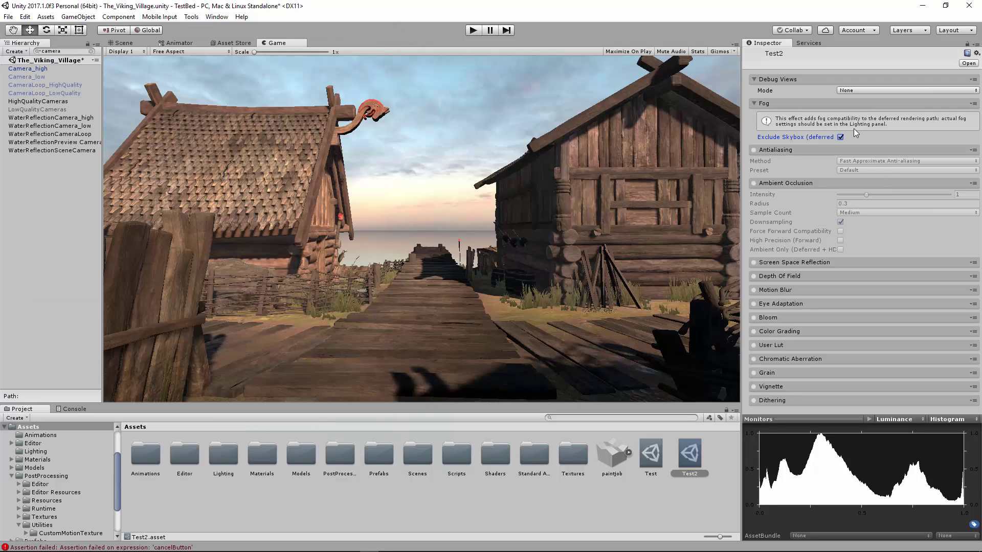
click(754, 104)
click(854, 91)
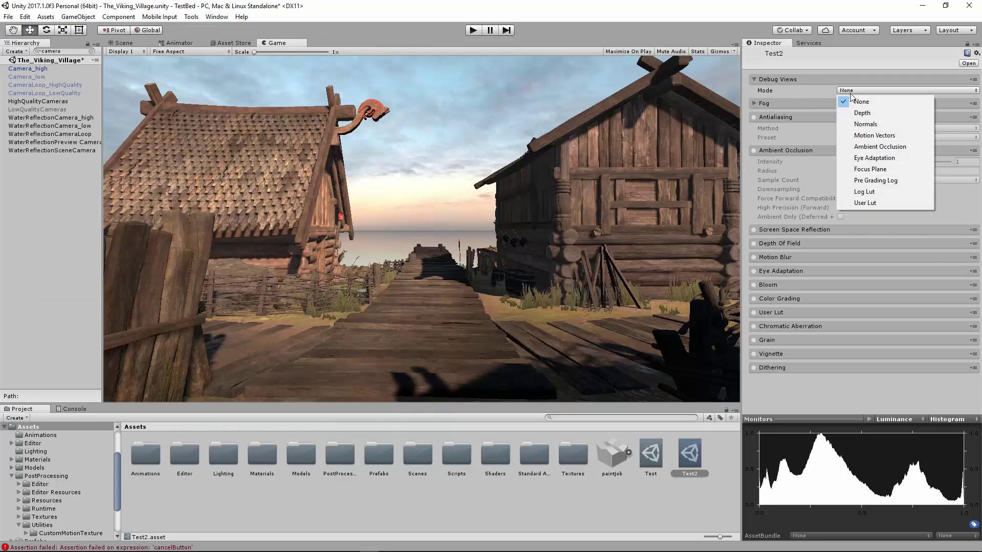
click(857, 113)
click(849, 114)
click(862, 124)
click(754, 79)
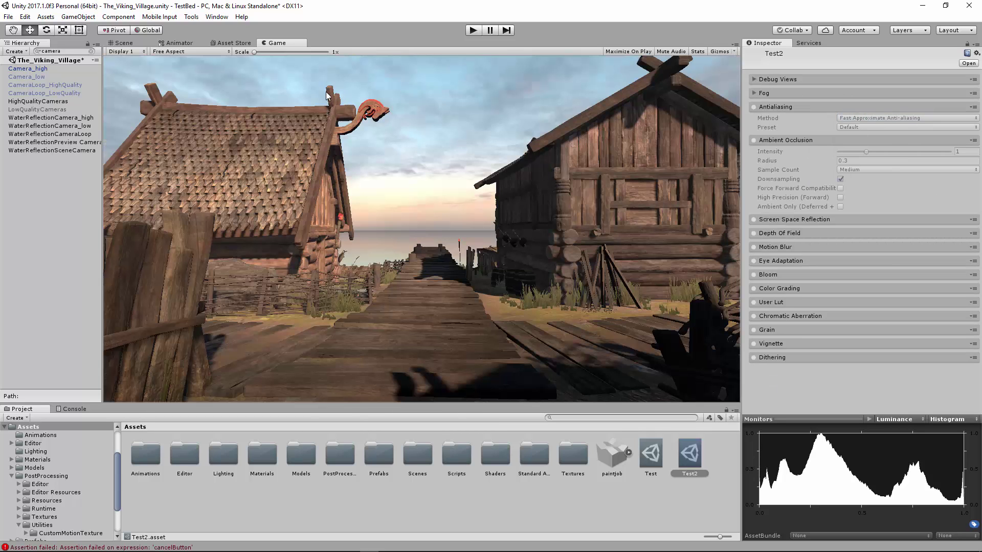
Enable Antialiasing with Fast Approximate Anti-aliasing at the Extreme Quality preset
scroll(331, 113, up, 1)
scroll(332, 113, up, 6)
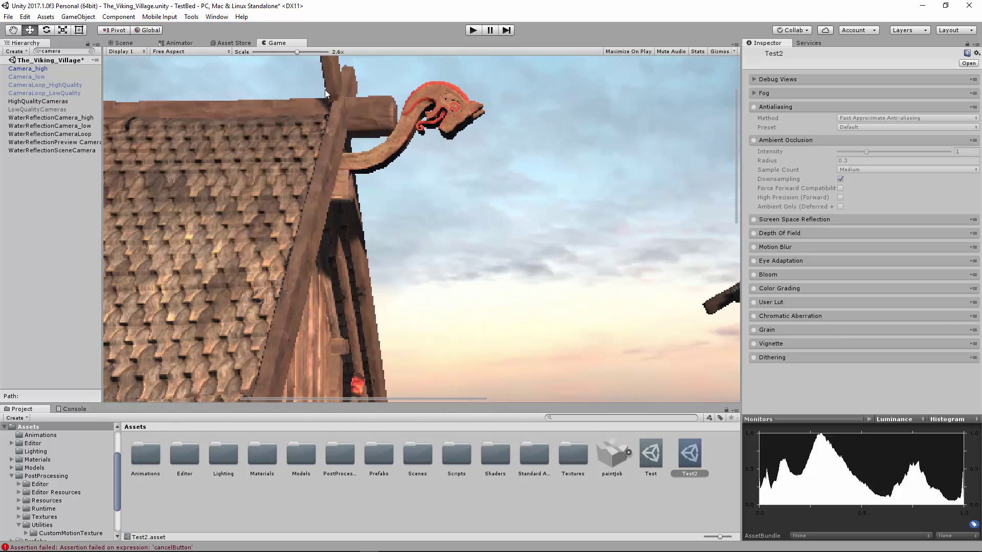
click(754, 107)
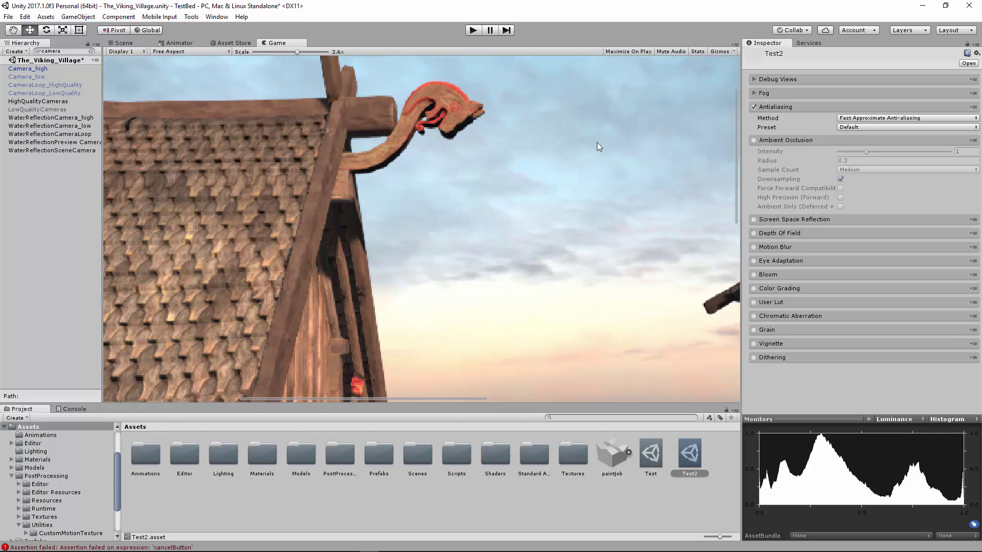
scroll(430, 205, down, 3)
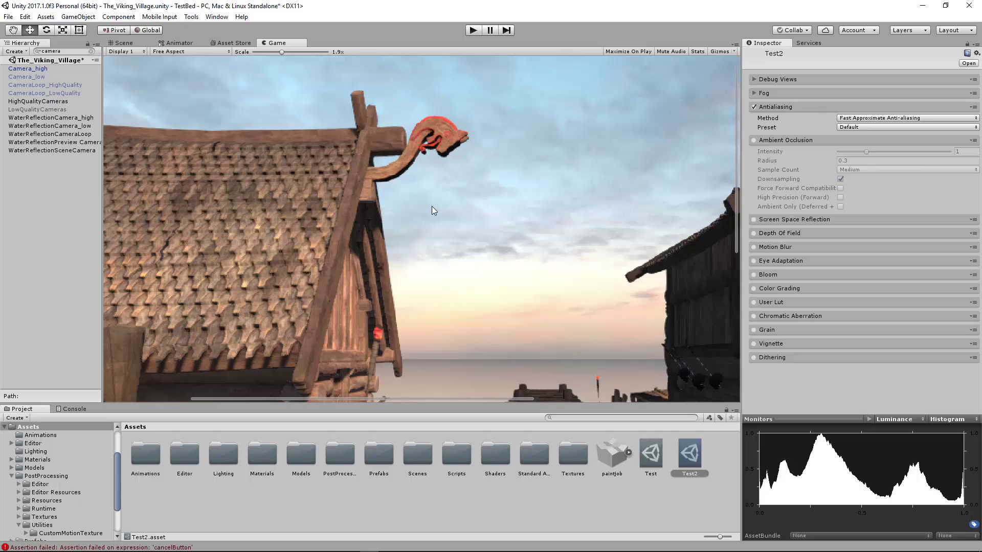
click(864, 127)
click(863, 183)
scroll(478, 170, down, 2)
scroll(477, 170, down, 2)
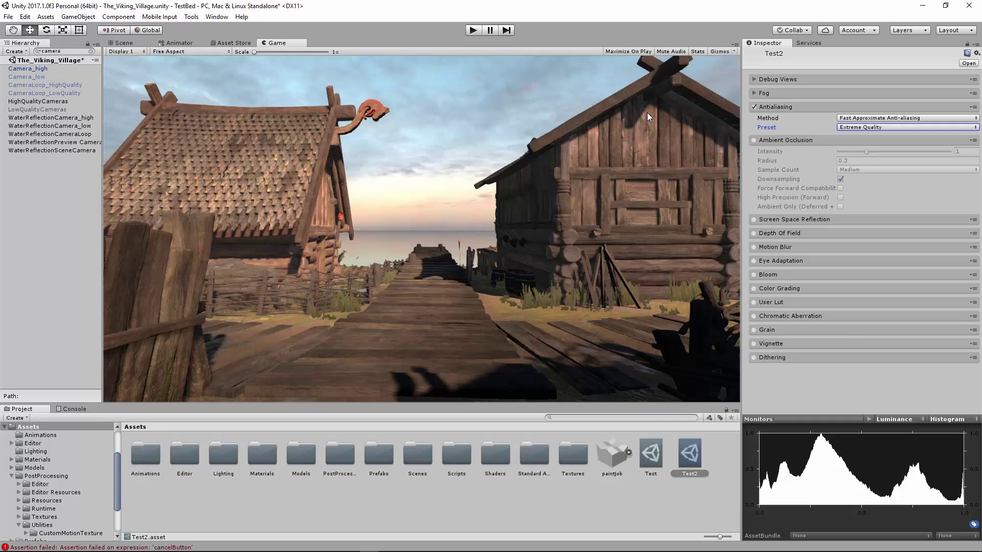
Enable Ambient Occlusion, compare it off and on, and set intensity to 1.17
click(754, 140)
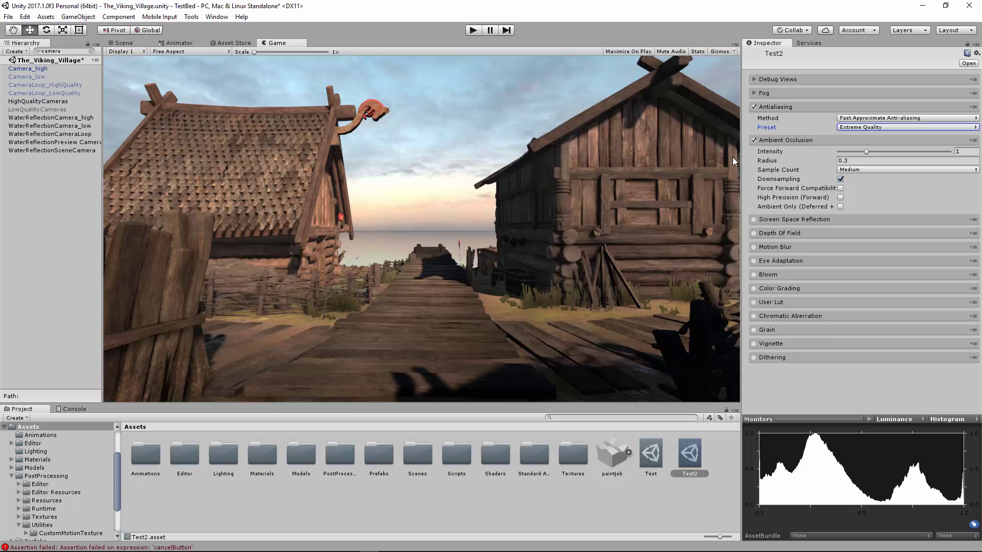
click(753, 140)
click(754, 140)
mouse_move(870, 150)
mouse_down()
mouse_move(955, 142)
mouse_move(834, 144)
mouse_move(873, 141)
mouse_up()
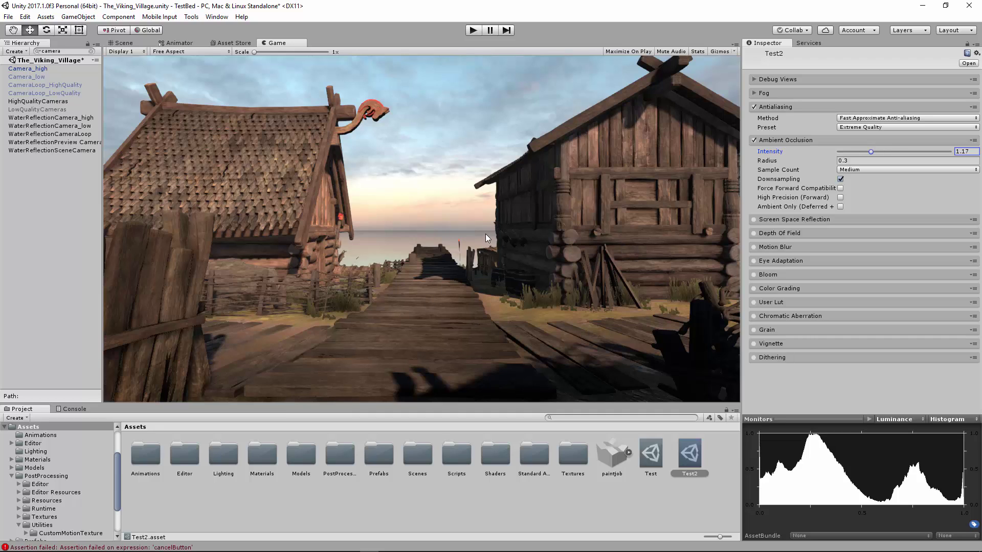
Keep Ambient Occlusion Downsampling on and leave both forward-rendering options unchecked after testing them
click(840, 179)
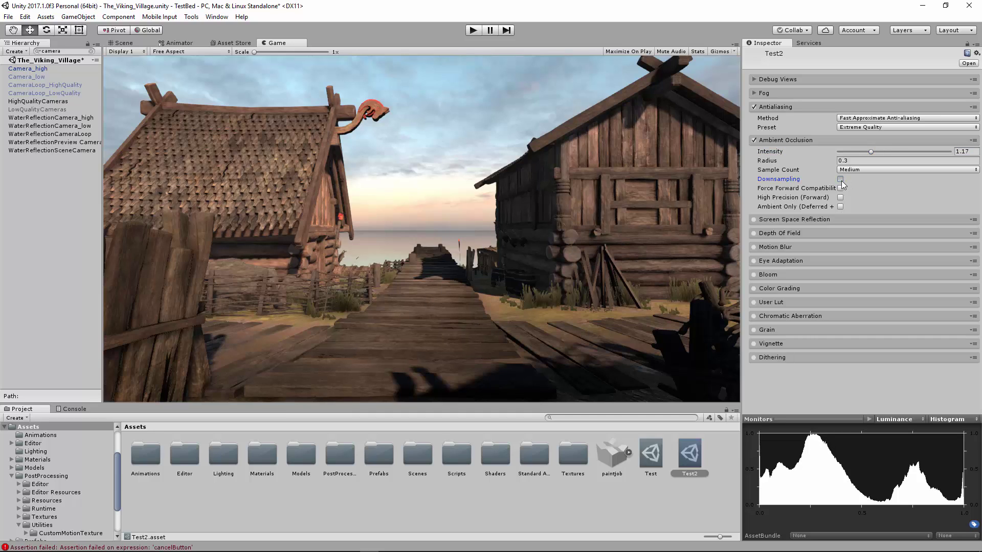
click(840, 179)
click(840, 188)
click(840, 197)
click(840, 198)
click(841, 188)
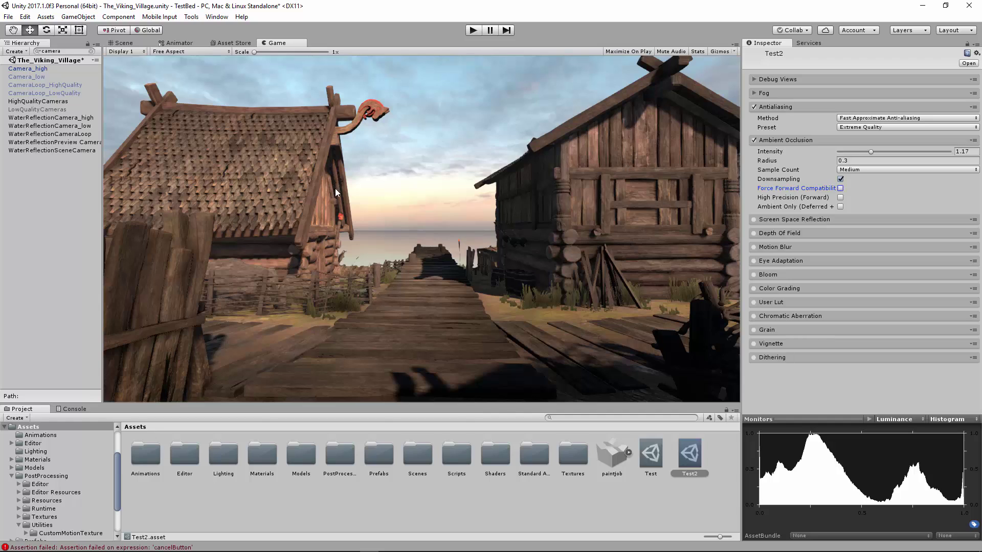
Show the Ambient Occlusion debug view and set intensity 0.86 and radius 0.32
click(758, 80)
click(851, 91)
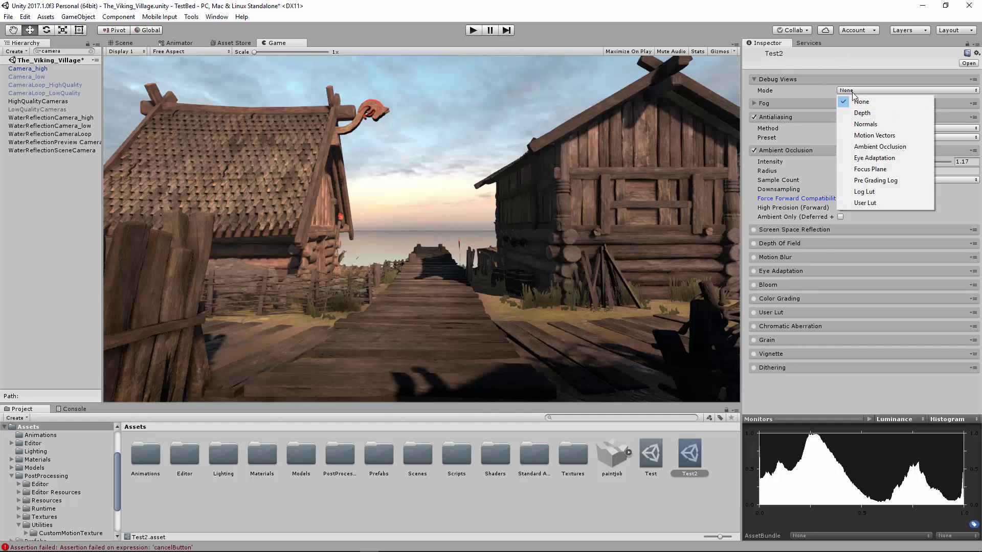
click(867, 146)
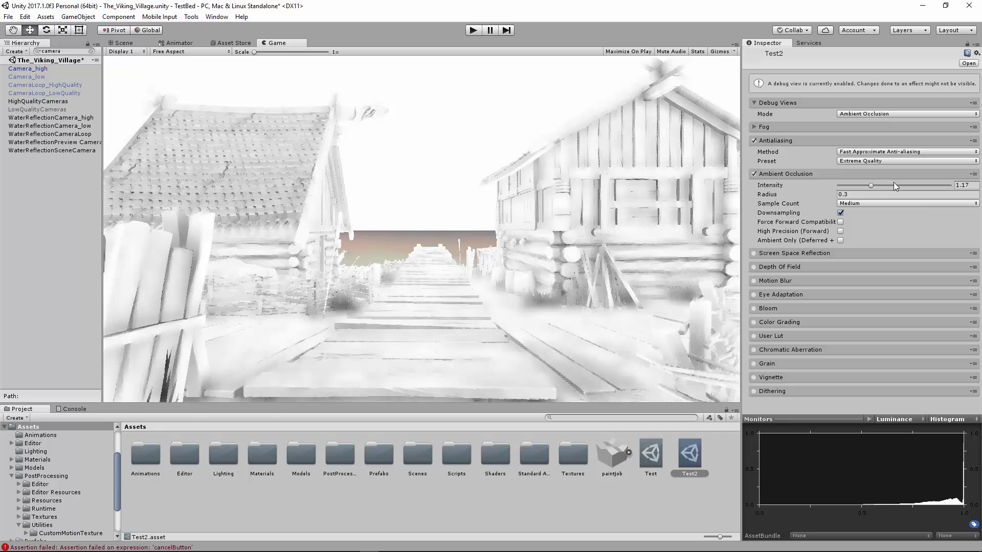
mouse_move(896, 185)
mouse_down()
mouse_move(825, 197)
mouse_move(918, 195)
mouse_move(822, 195)
mouse_up()
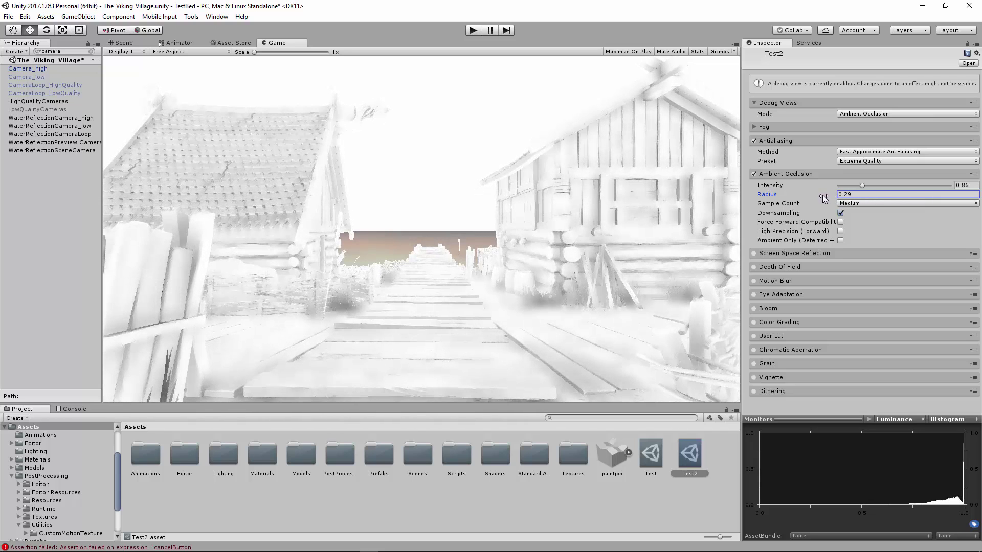
Test Force Forward Compatibility and Ambient Only, then set the debug view back to None
click(841, 222)
click(840, 222)
click(840, 240)
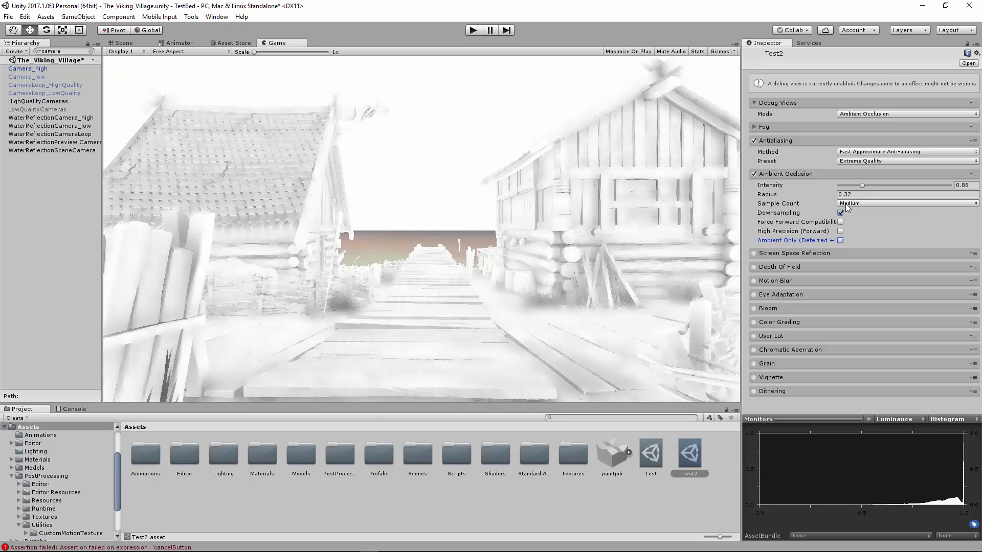
click(856, 113)
click(900, 126)
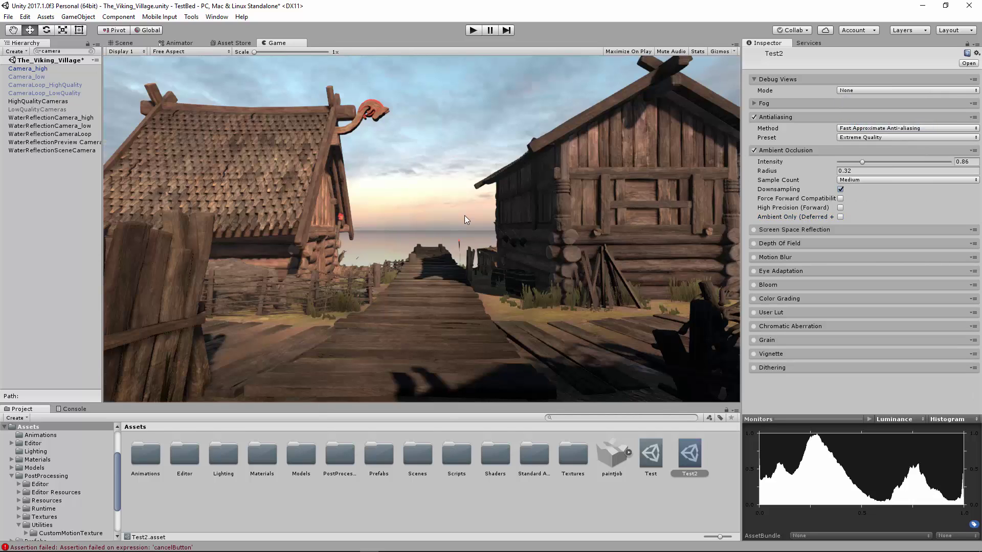
Collapse and switch off Antialiasing and Ambient Occlusion
click(754, 150)
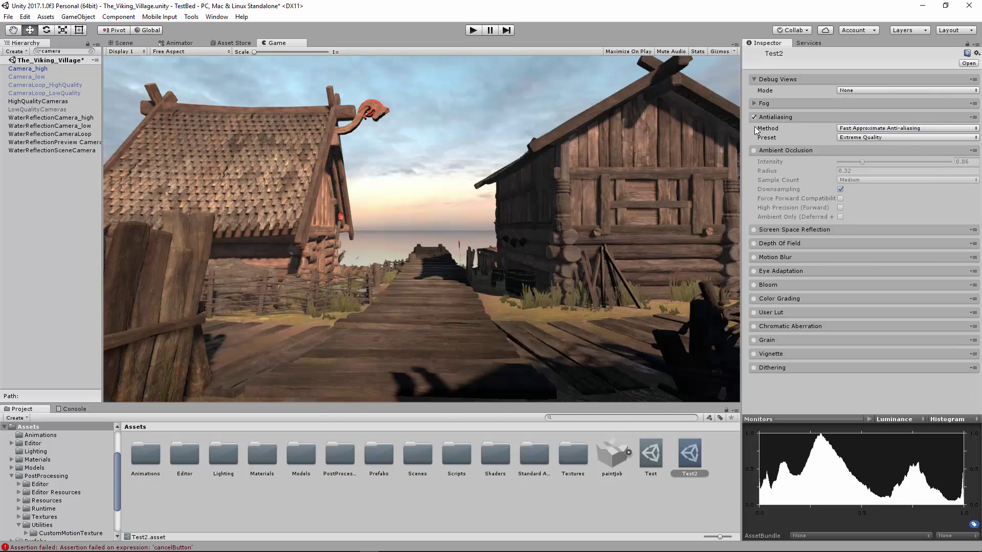
click(754, 150)
click(769, 148)
click(791, 116)
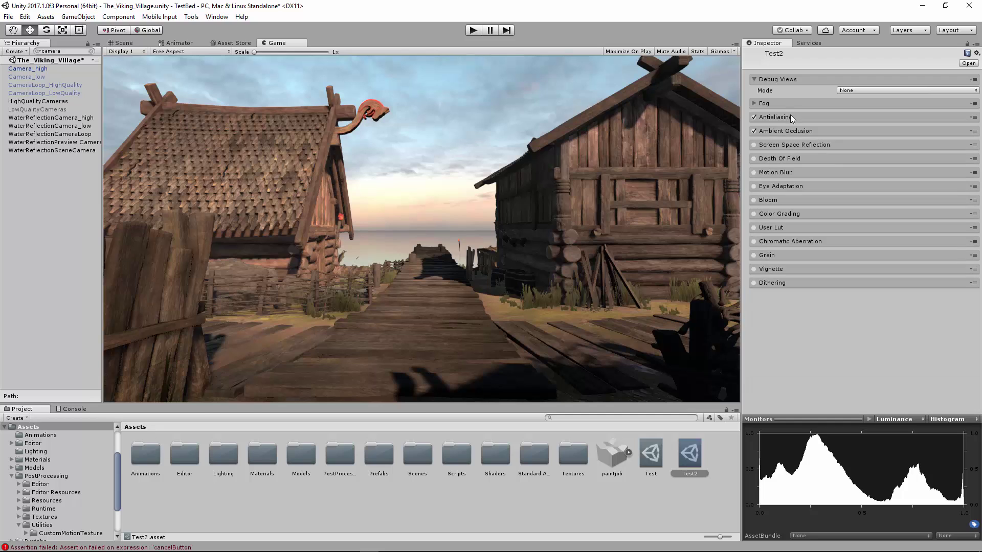
click(754, 116)
click(754, 131)
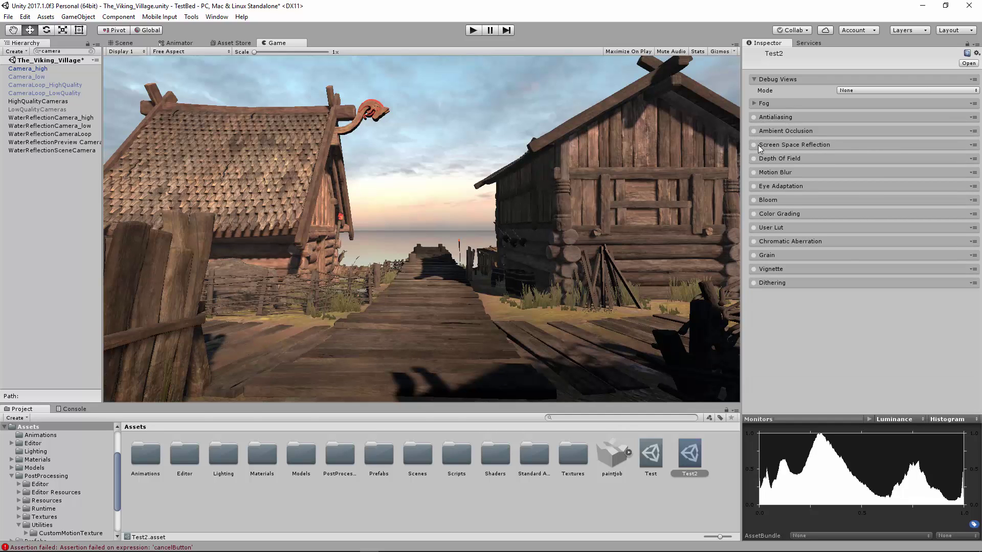
Enable Screen Space Reflection at Low quality with Physically Based blend type
click(768, 145)
click(753, 146)
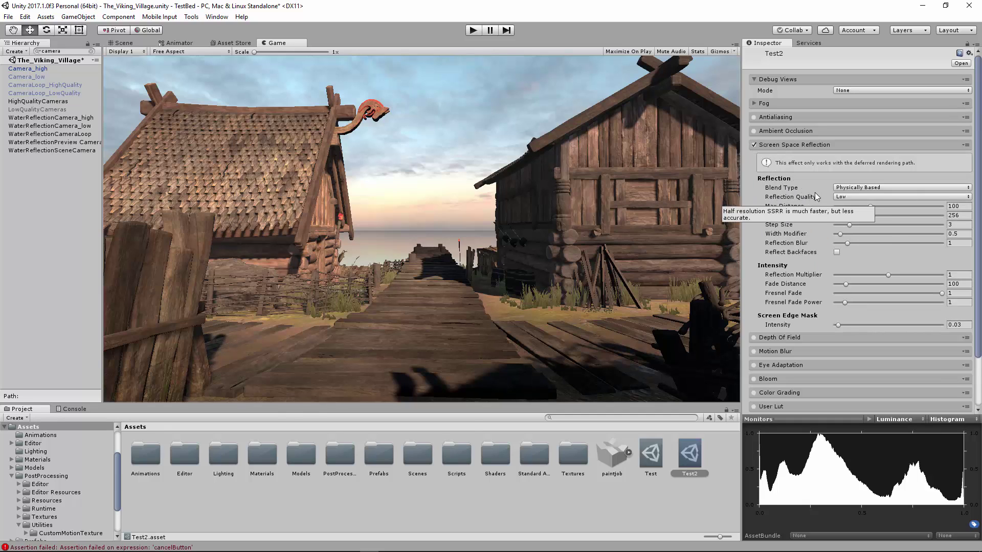
click(857, 196)
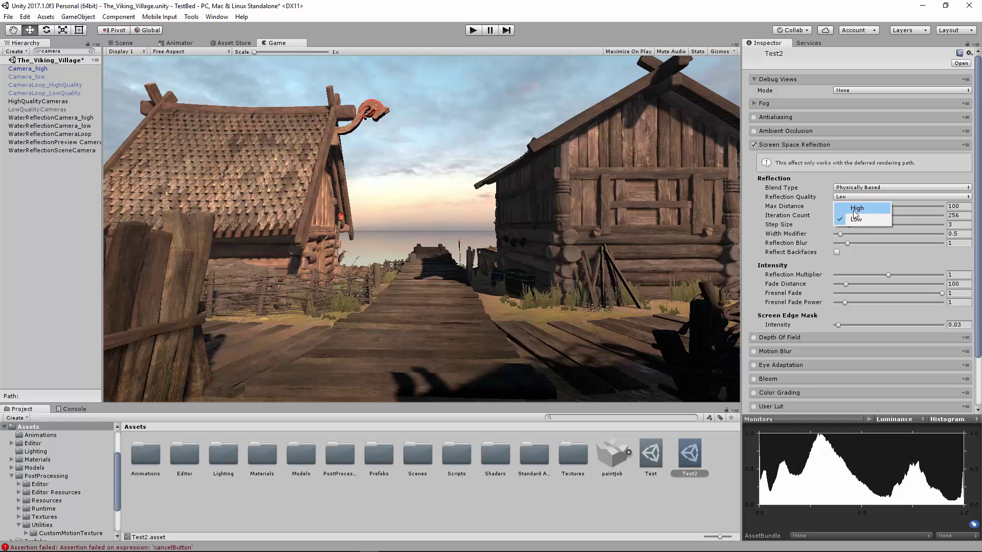
click(855, 188)
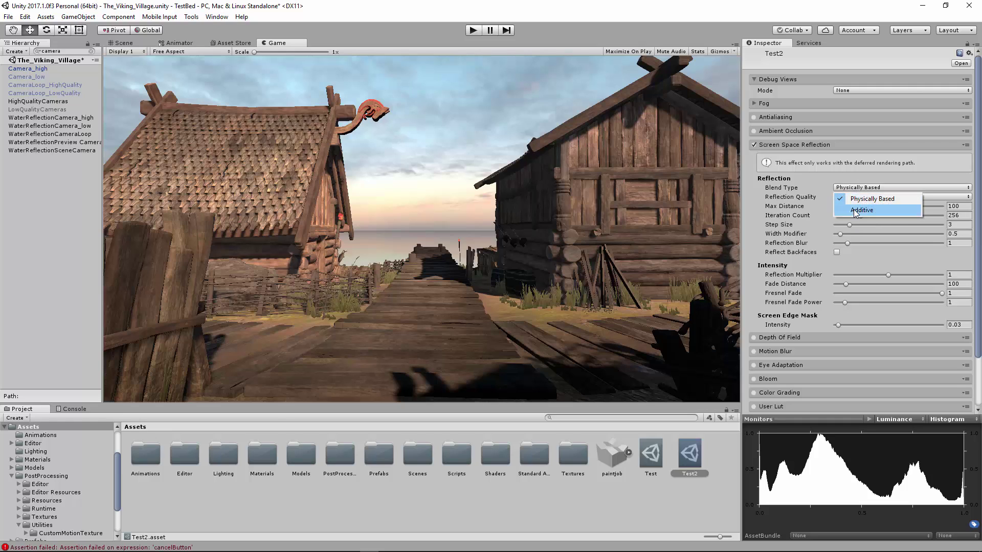
click(801, 182)
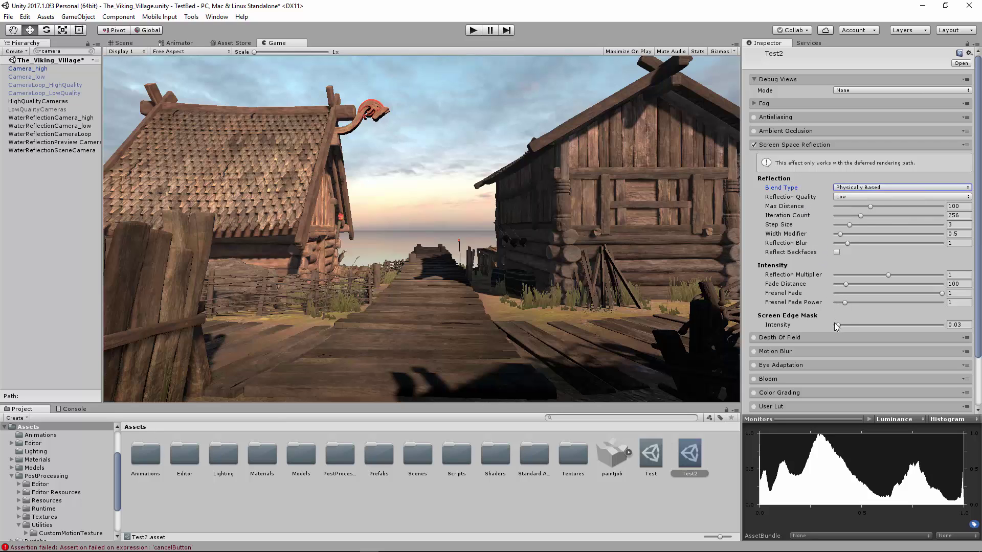
click(782, 145)
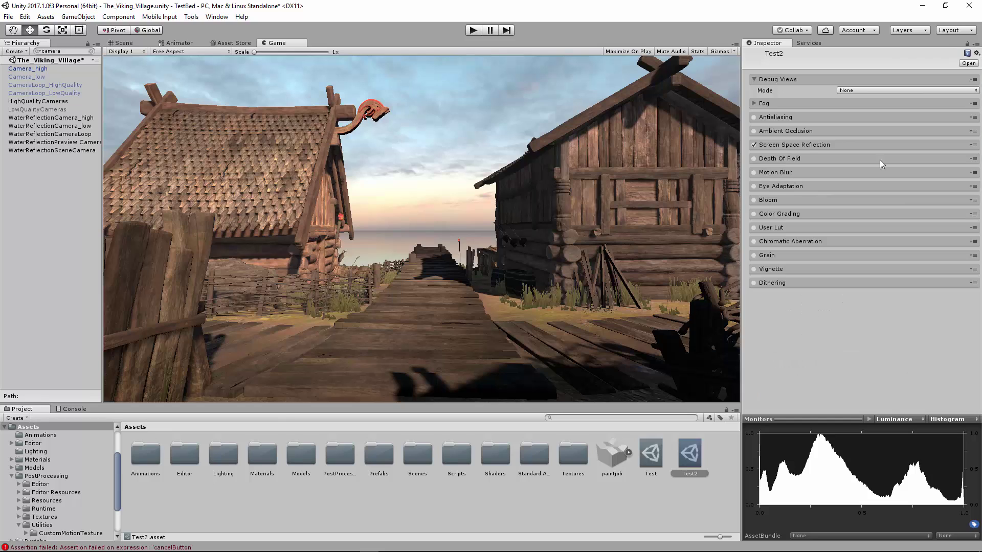
Enable Depth Of Field and set aperture 0.7 and focal length 45
click(772, 159)
drag(855, 177, 870, 178)
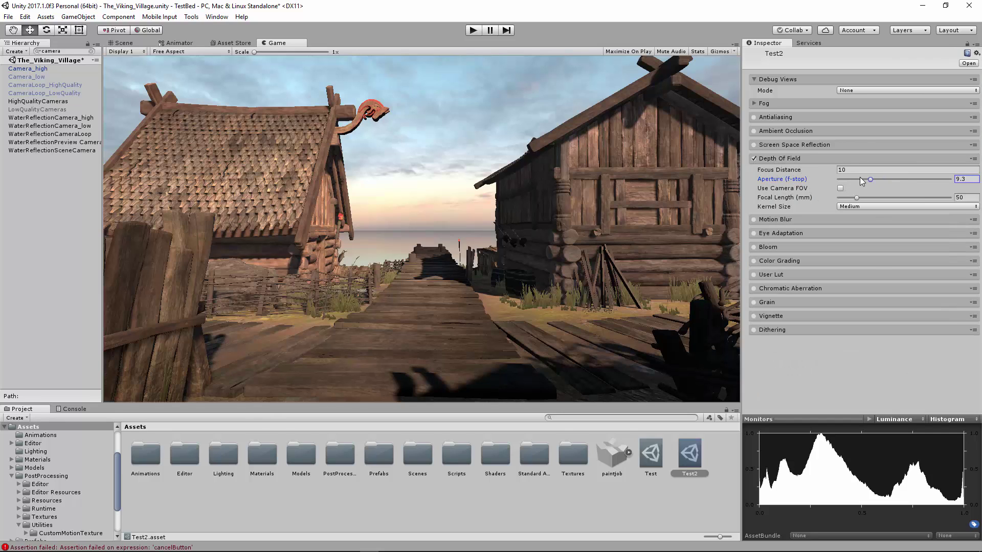
drag(856, 178, 840, 177)
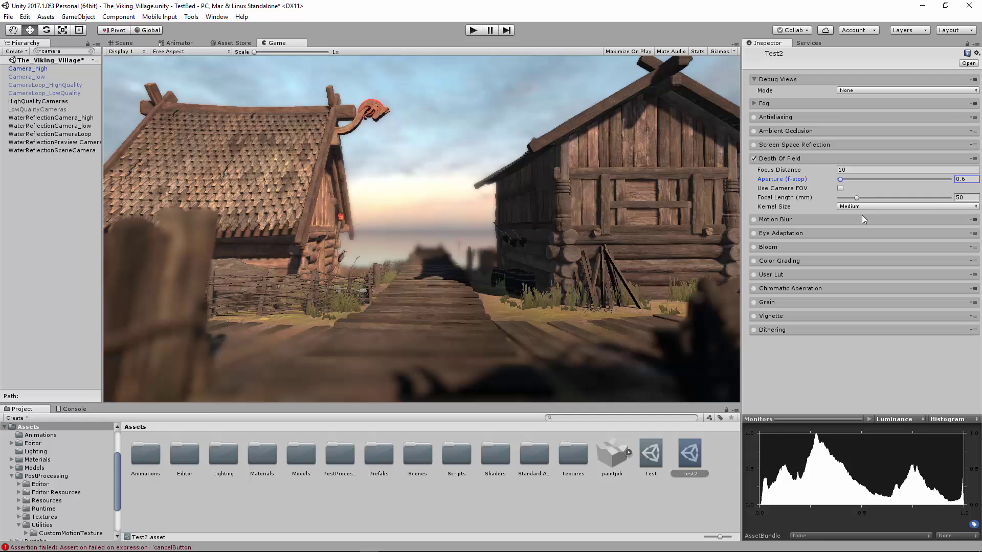
drag(856, 197, 902, 196)
mouse_move(849, 179)
mouse_down()
mouse_move(929, 180)
mouse_move(871, 178)
mouse_move(890, 198)
mouse_move(856, 198)
mouse_move(886, 179)
mouse_move(940, 178)
mouse_move(842, 178)
mouse_up()
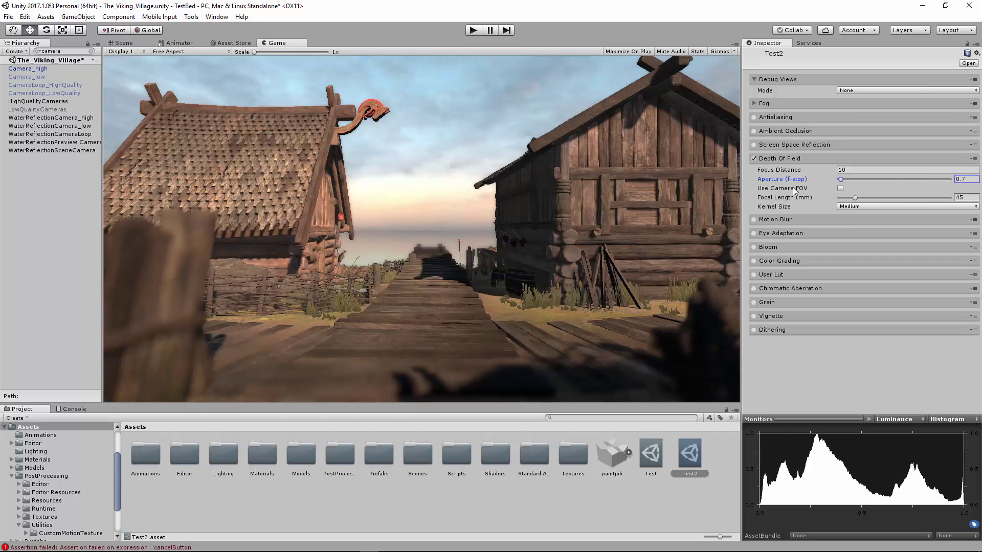
Set the Depth Of Field kernel size to Very Large, then switch the effect off
click(851, 206)
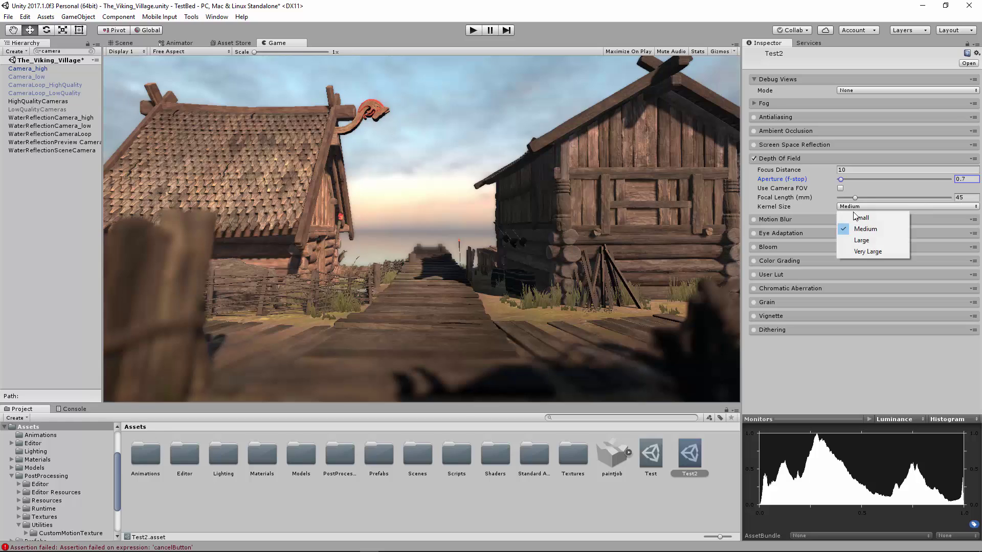
click(862, 253)
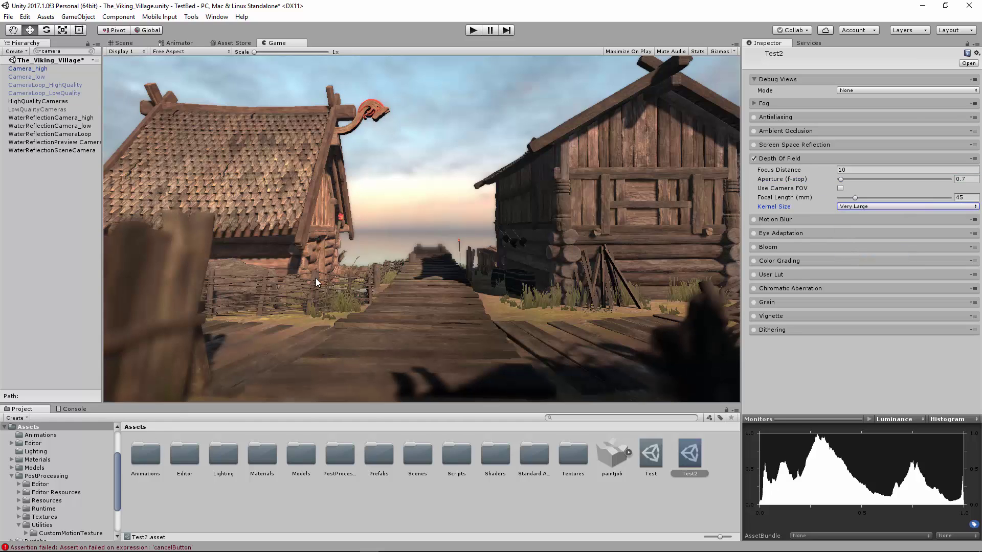
click(753, 158)
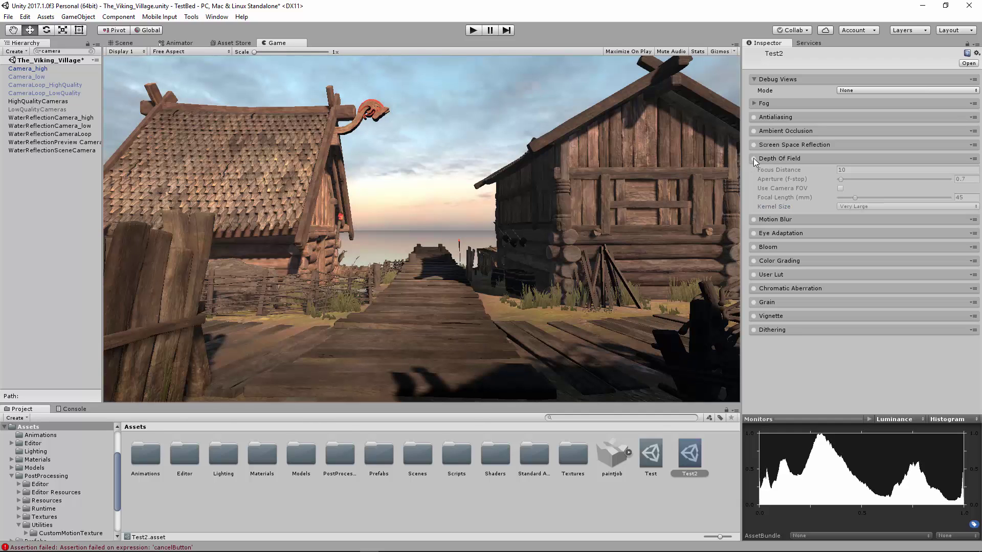
Enable Motion Blur with Frame Blending at 1 and preview it in Play mode
click(754, 219)
click(774, 219)
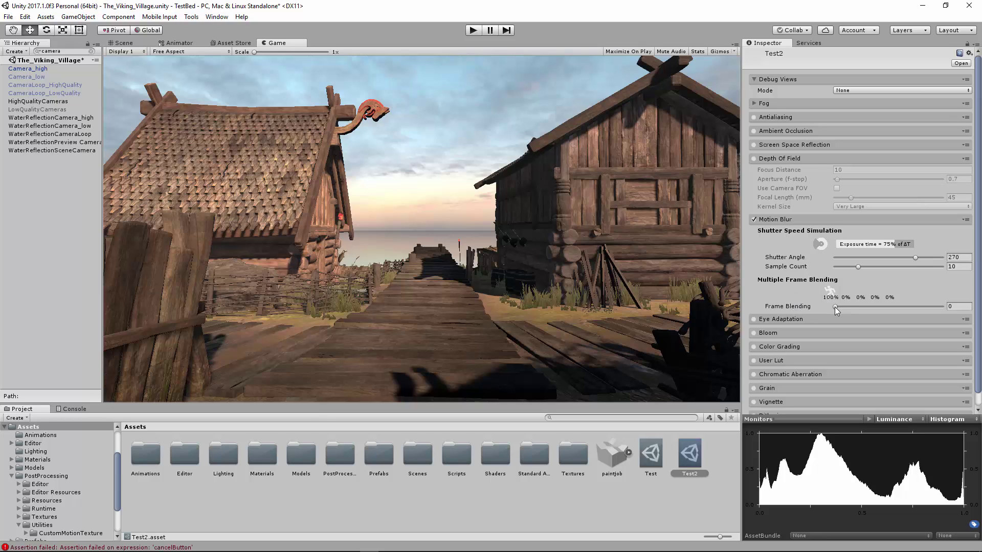
drag(835, 308, 940, 307)
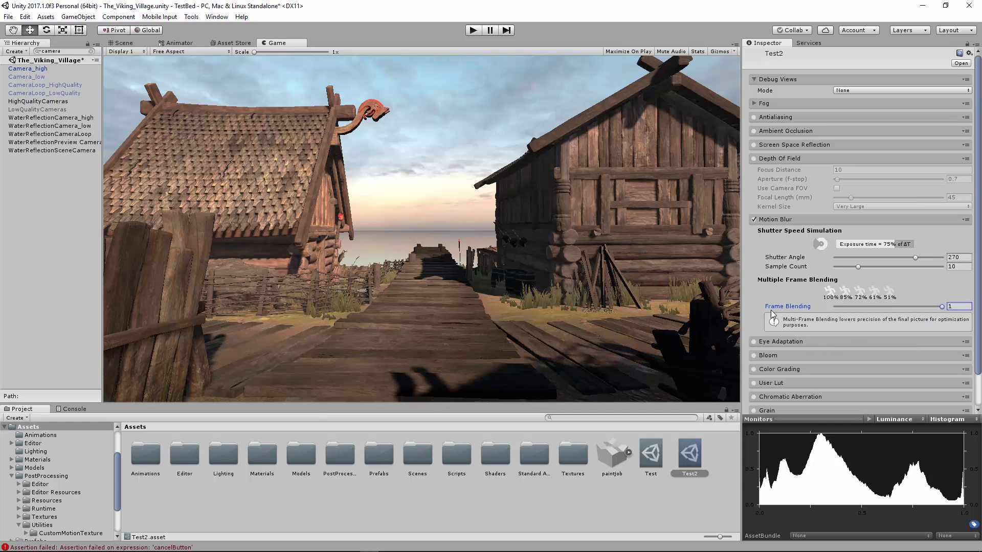
click(472, 30)
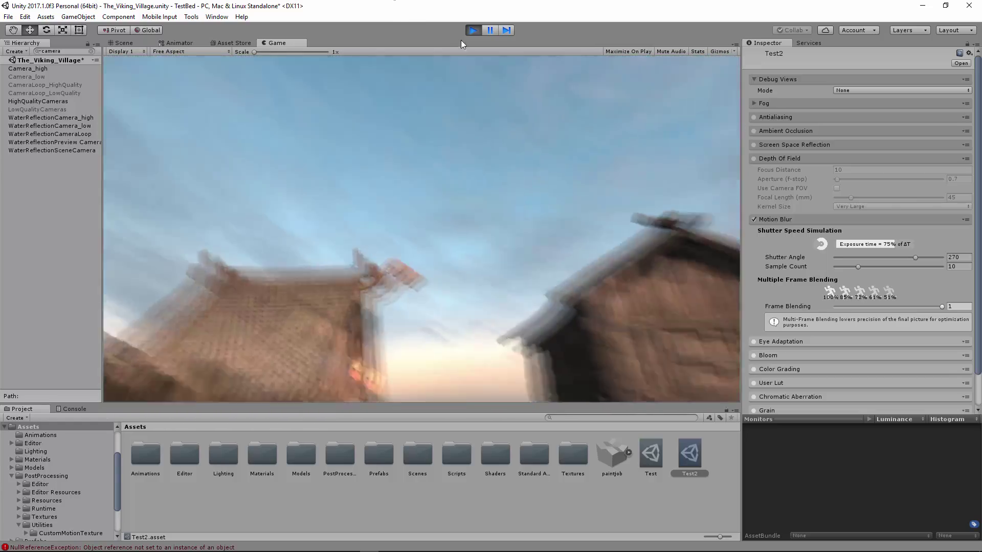
key(ctrl+p)
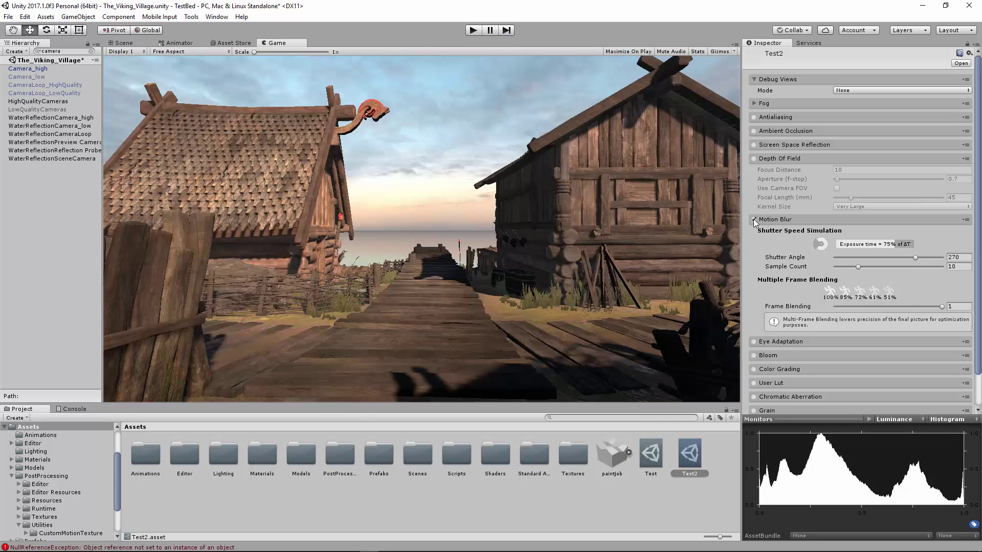
Lower Frame Blending to 0.096 and preview it again in Play mode
drag(940, 307, 916, 308)
drag(864, 308, 846, 308)
click(473, 30)
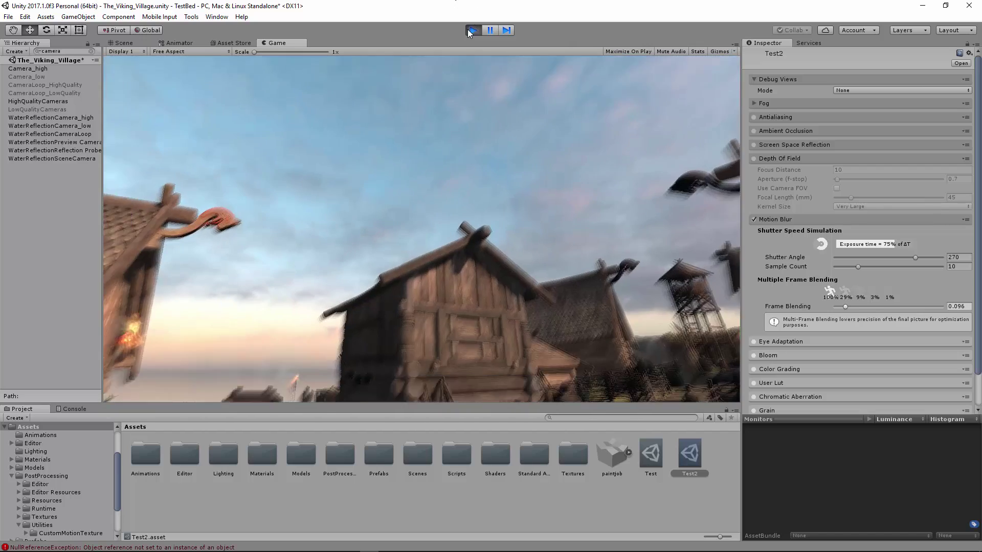
click(470, 31)
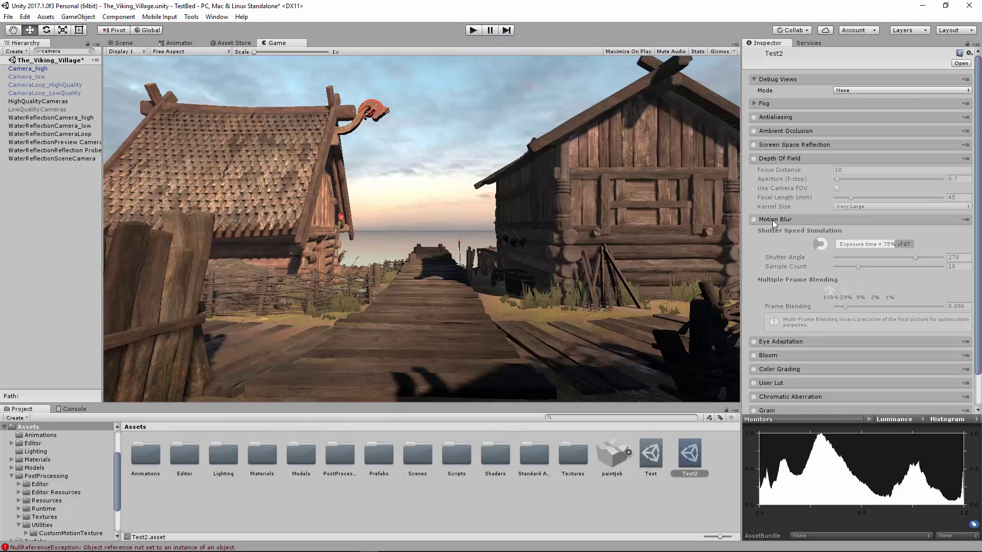
Briefly enable Eye Adaptation, keep its Progressive adaptation type, then switch it back off
click(756, 219)
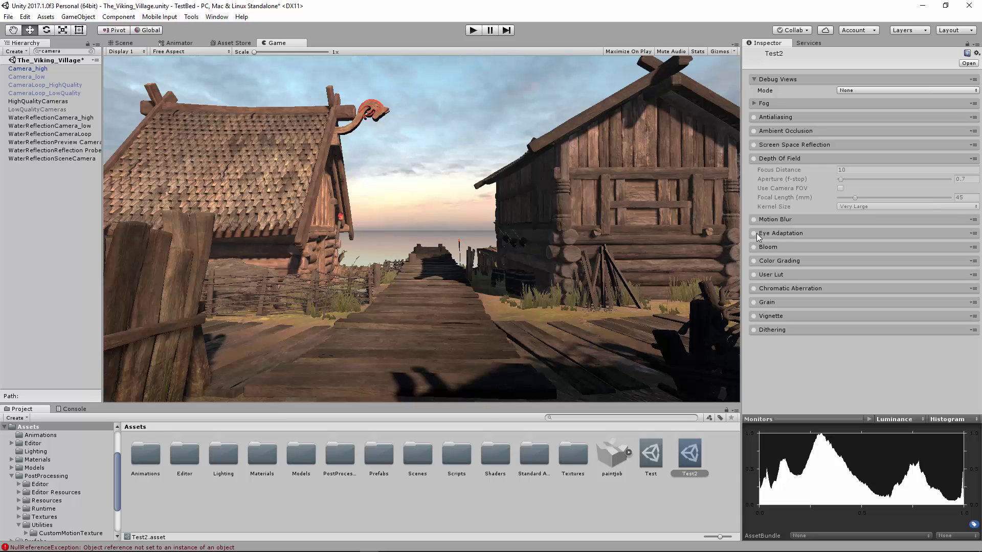
click(757, 233)
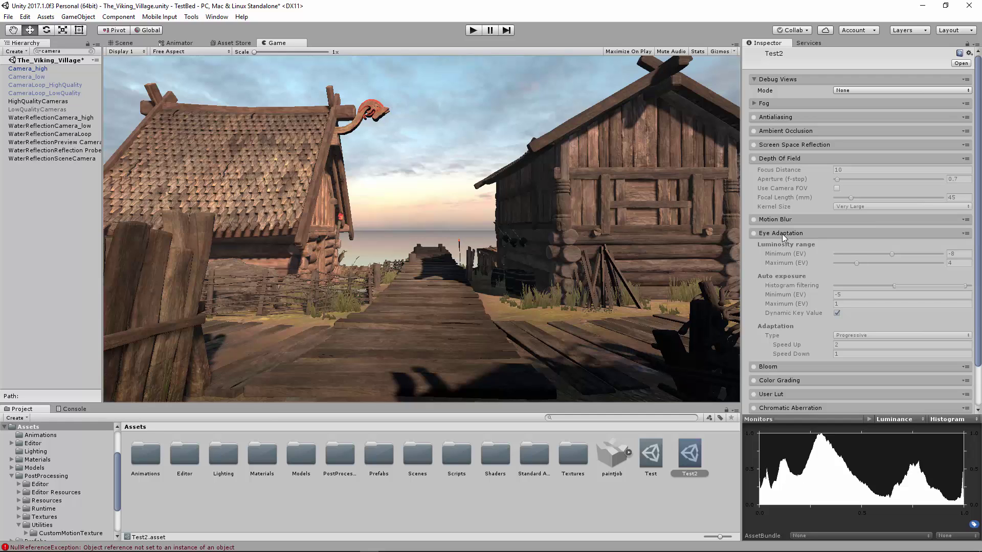
click(755, 233)
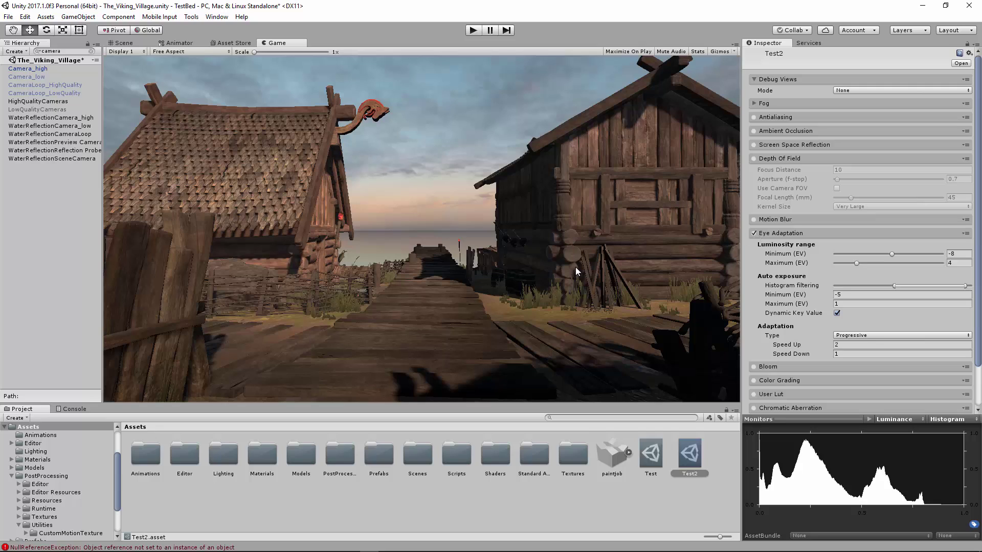
click(845, 336)
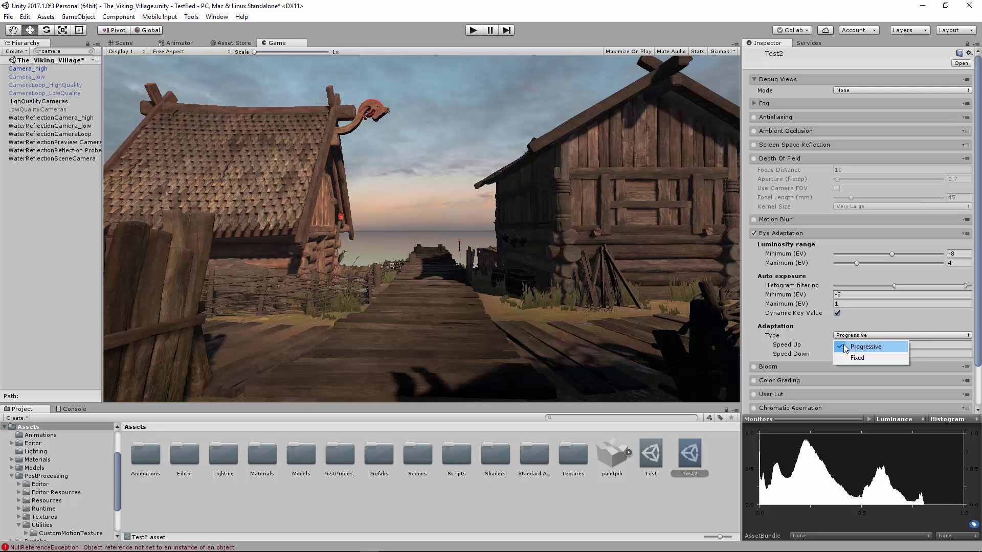
click(849, 346)
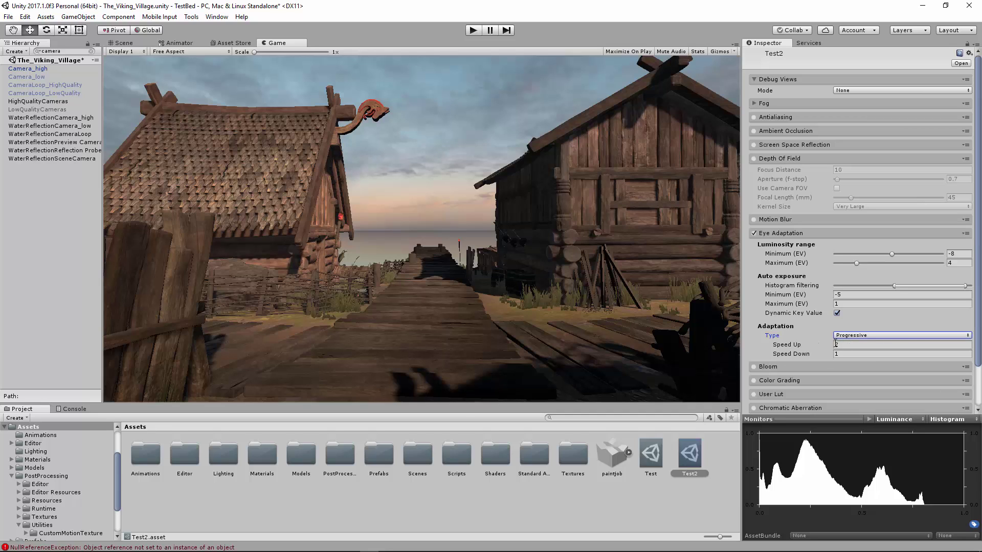
click(753, 234)
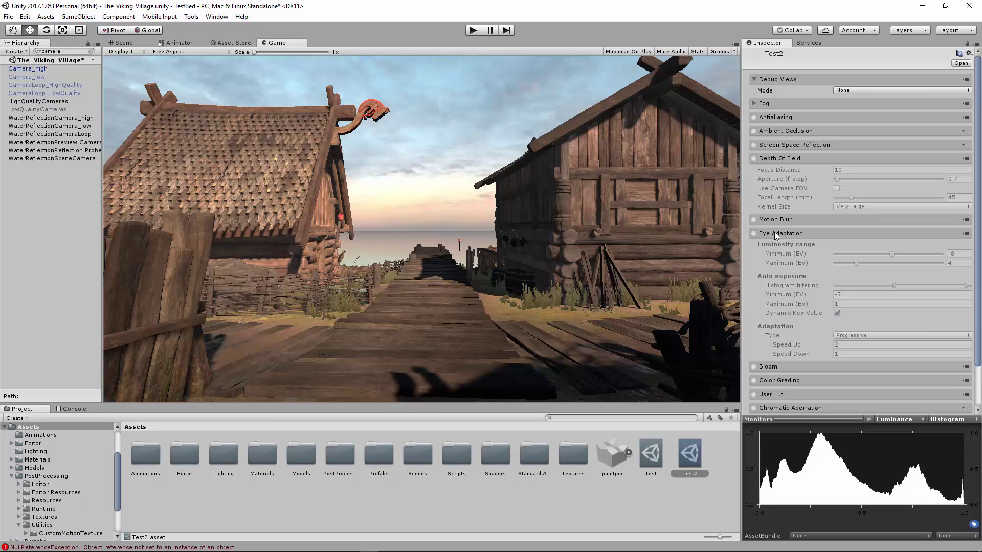
scroll(775, 232, down, 3)
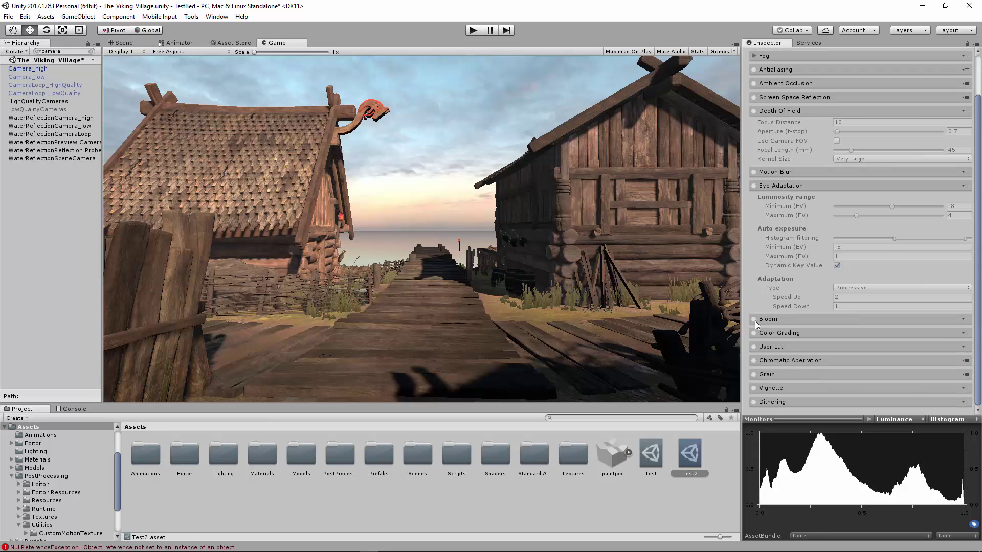
Enable Bloom and set Soft Knee 0.658, Radius 4.68 and Intensity 0.74, then switch Bloom off
click(754, 320)
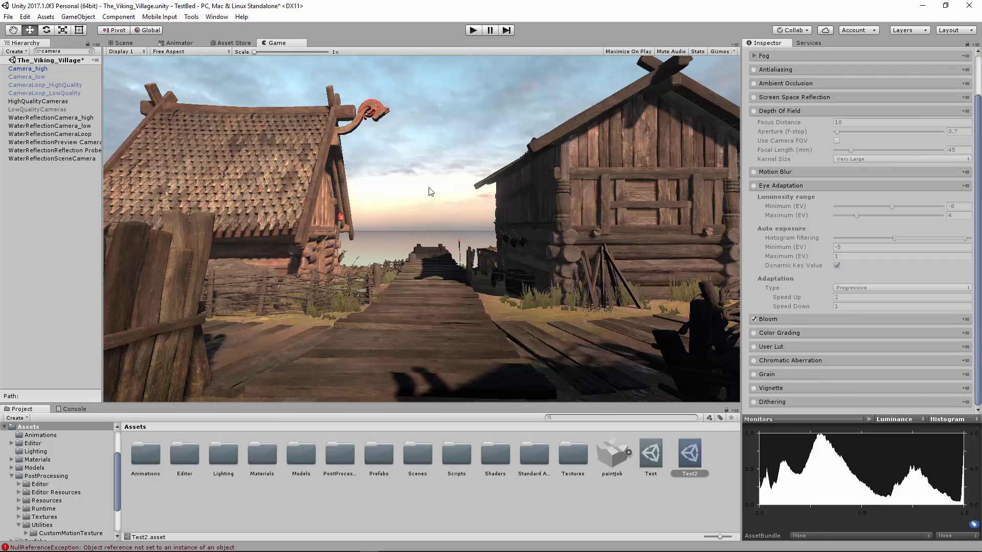
click(754, 319)
click(754, 320)
click(786, 322)
scroll(827, 354, down, 5)
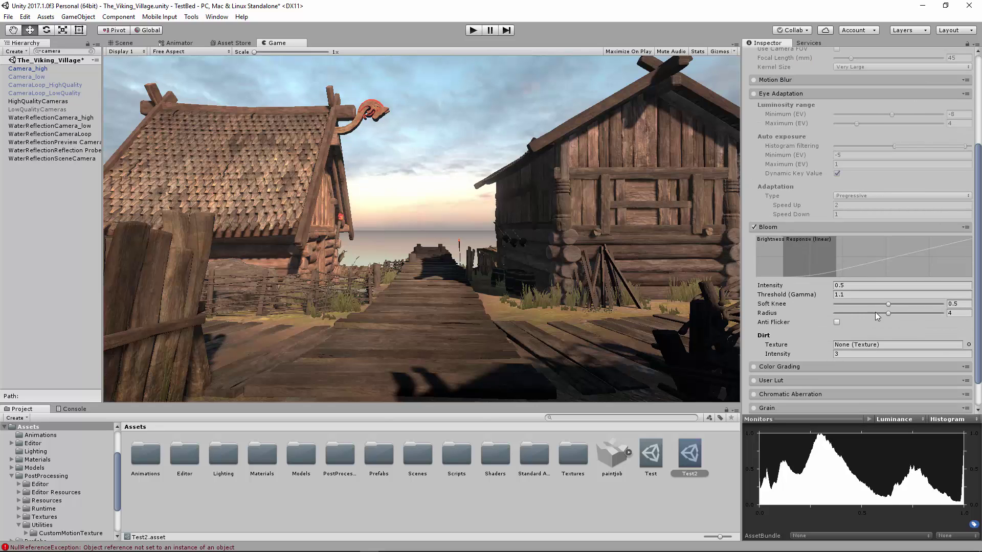
mouse_move(888, 304)
mouse_down()
mouse_move(949, 303)
mouse_move(892, 313)
mouse_move(944, 313)
mouse_move(905, 304)
mouse_move(831, 318)
mouse_move(899, 311)
mouse_up()
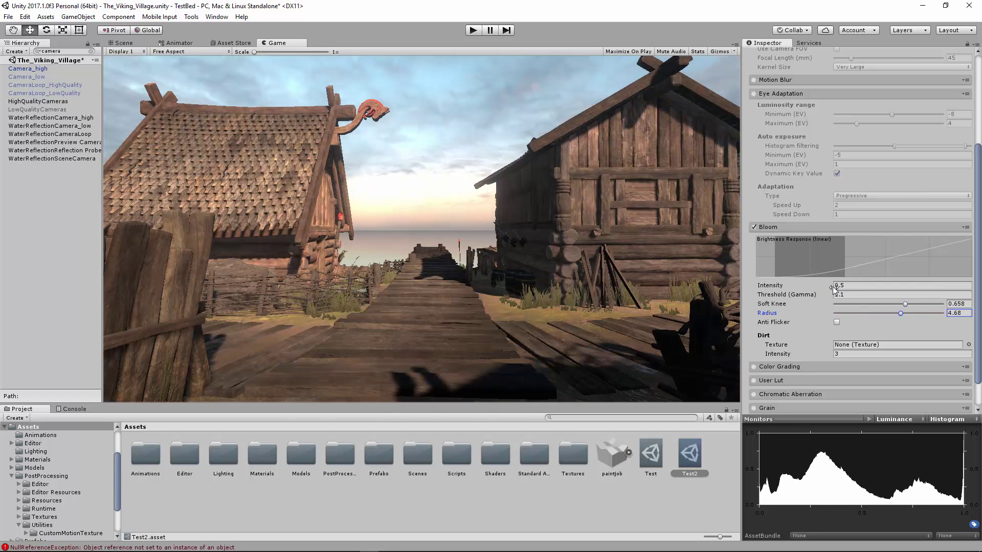
mouse_move(831, 290)
mouse_down()
mouse_move(951, 289)
mouse_move(10, 289)
mouse_move(255, 299)
mouse_move(174, 296)
mouse_move(945, 290)
mouse_move(806, 282)
mouse_move(821, 283)
mouse_up()
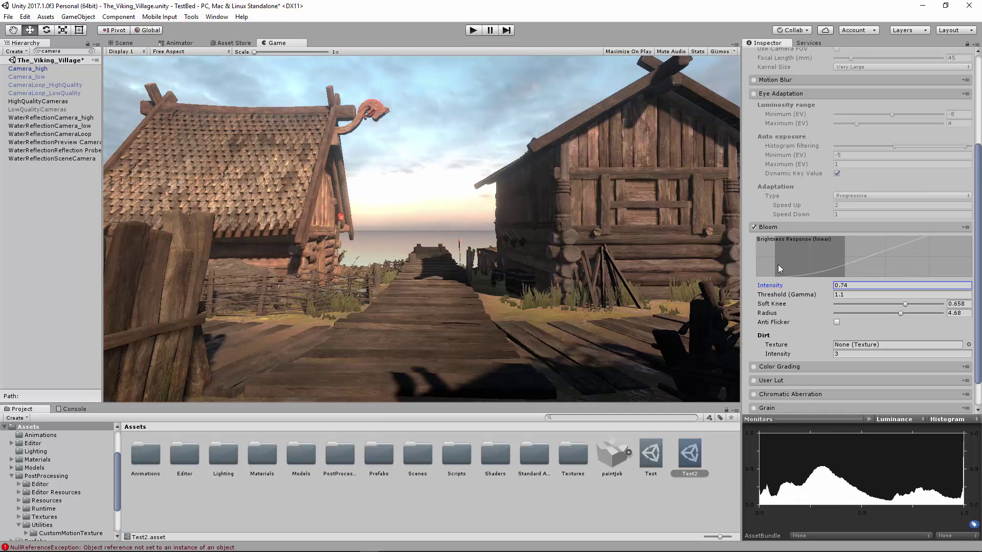
click(753, 228)
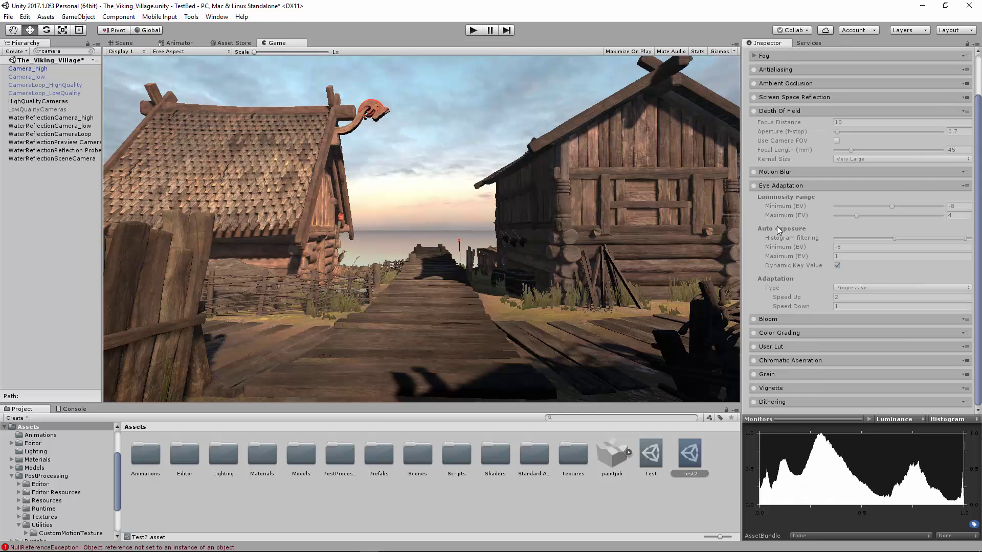
click(787, 317)
click(787, 318)
Collapse Eye Adaptation, then enable and expand Color Grading
scroll(807, 133, up, 2)
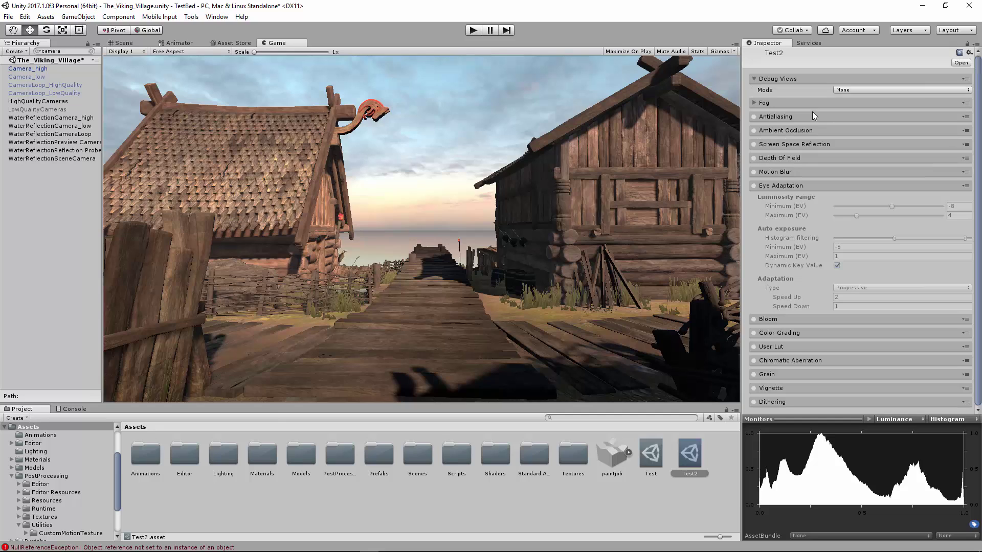
click(820, 186)
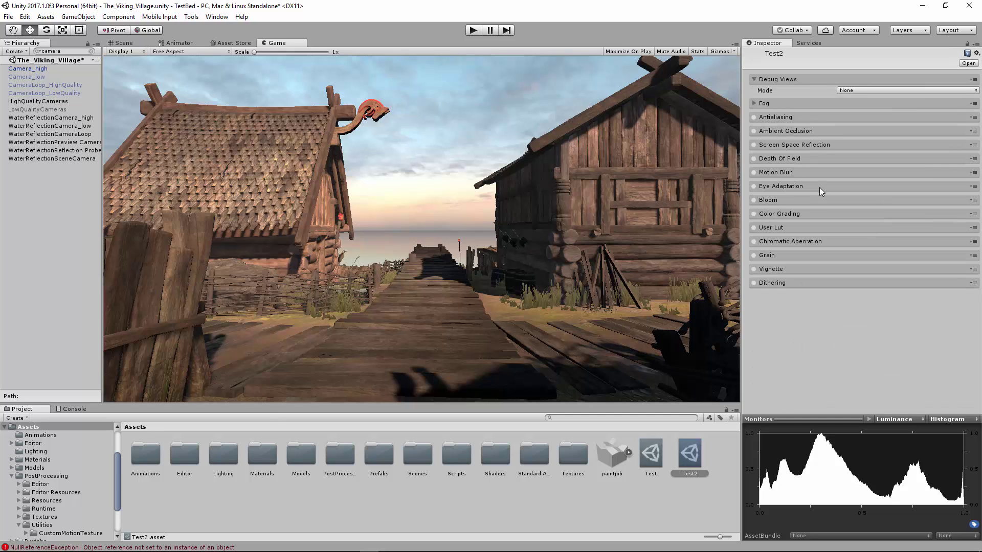
click(754, 215)
click(812, 214)
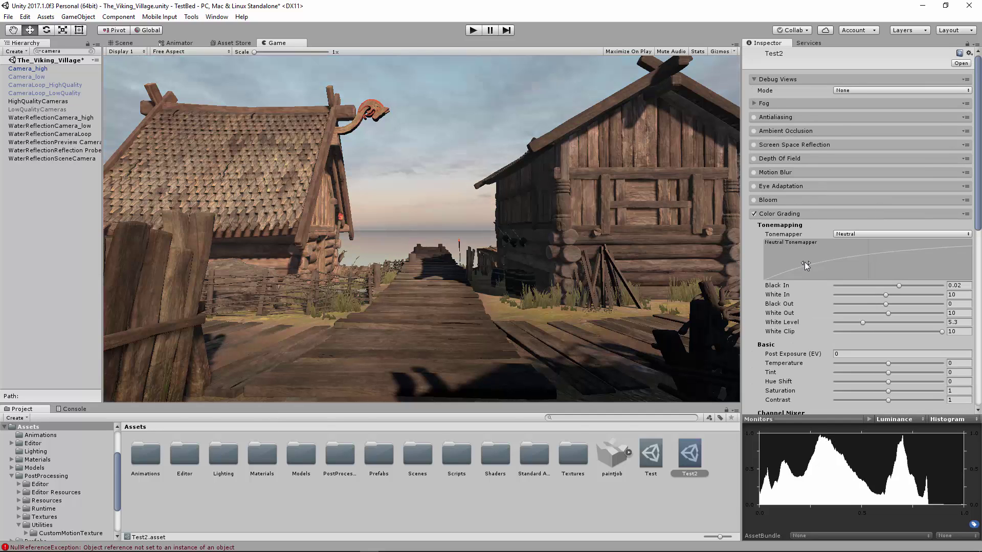
scroll(803, 262, down, 5)
scroll(803, 225, up, 3)
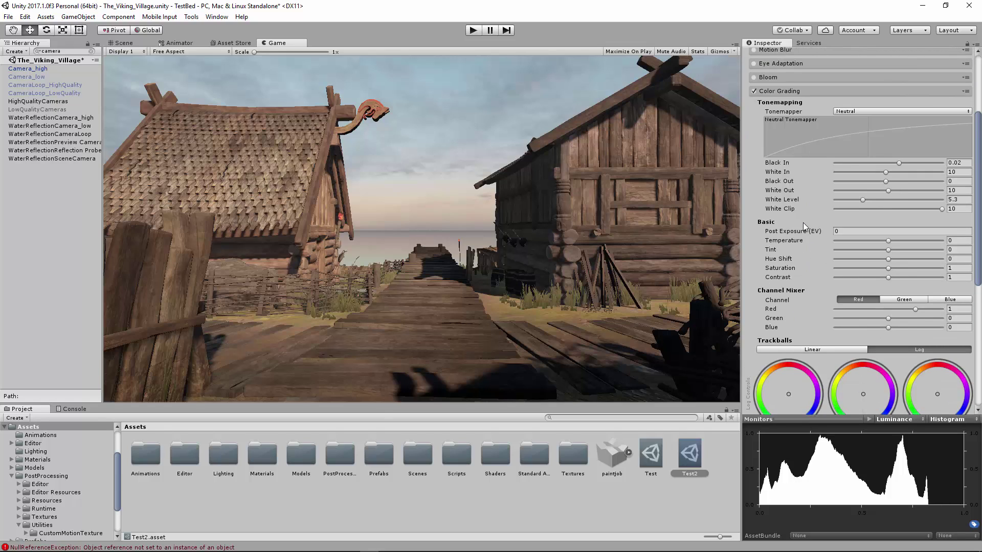
Try Filmic (ACES), None and Neutral tonemappers, settling on None
click(848, 111)
click(853, 133)
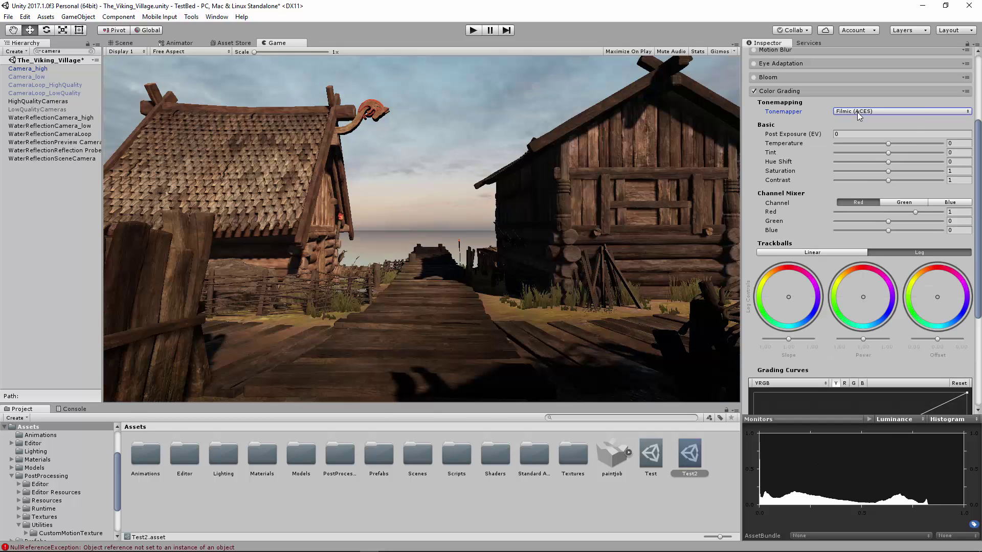
click(857, 112)
click(858, 121)
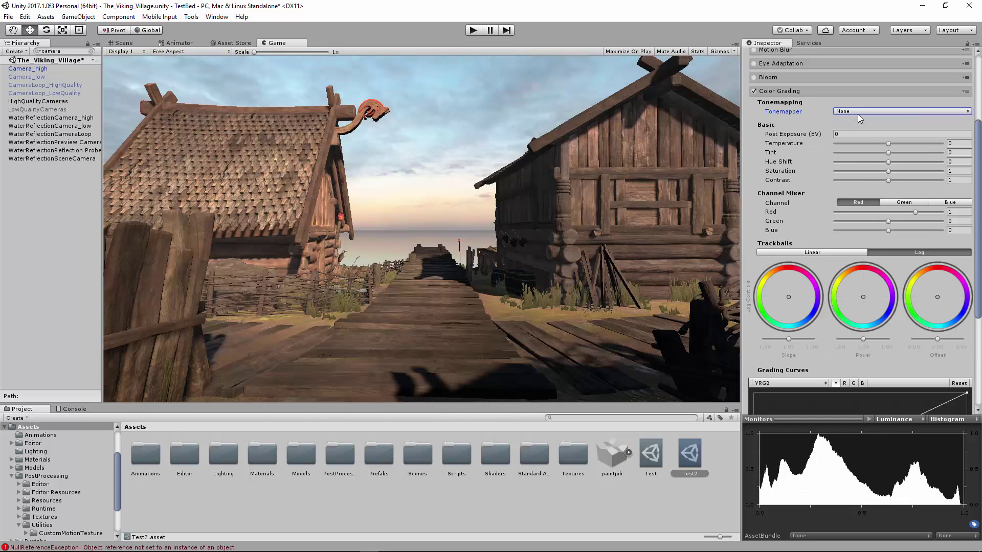
click(873, 112)
click(866, 145)
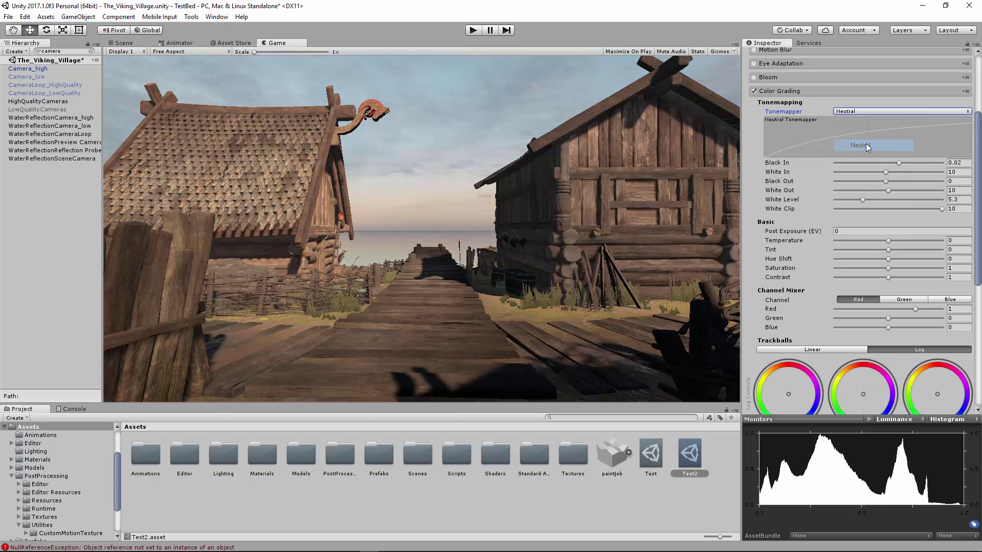
click(857, 111)
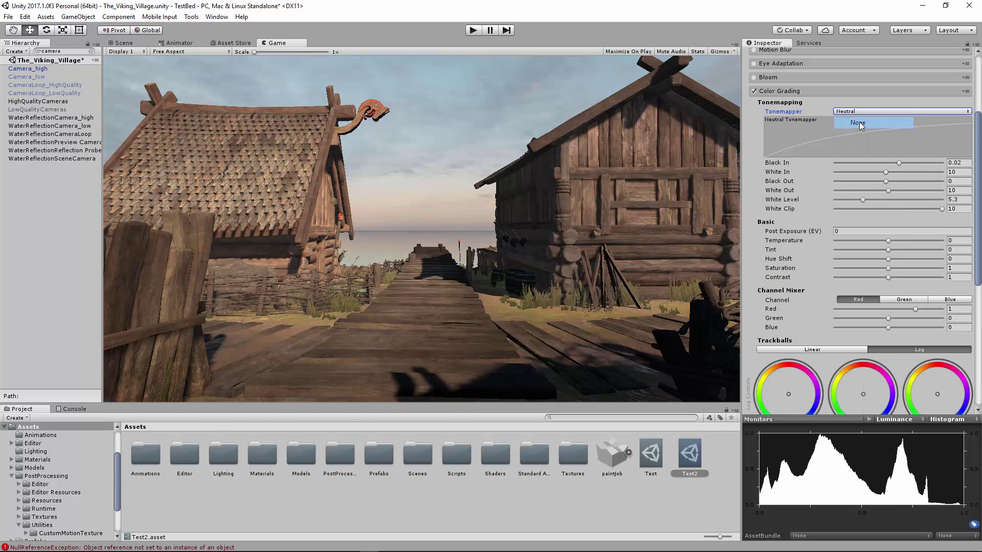
click(859, 122)
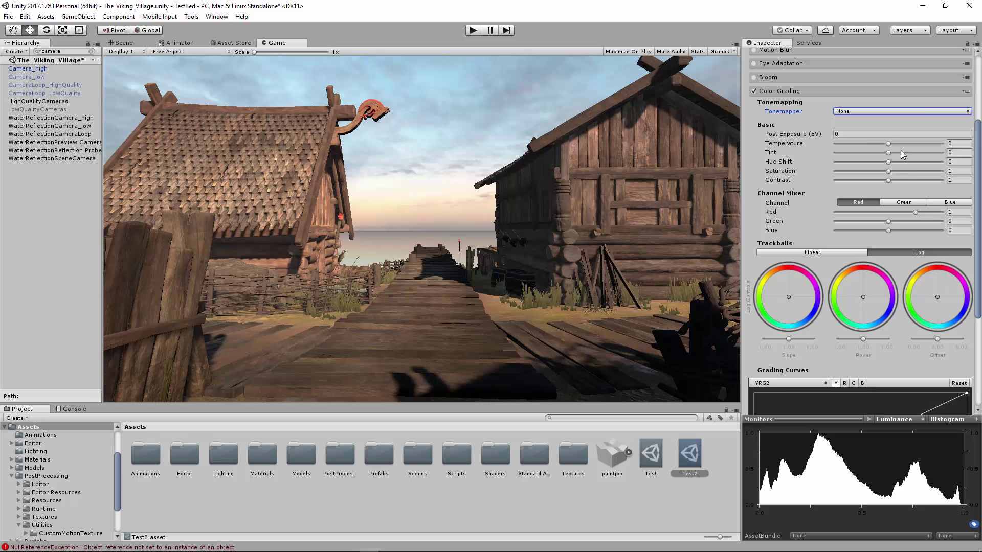
Set Temperature 1.9, Tint 1, Hue Shift -1, Saturation 1.01 and Contrast 1.01
mouse_move(889, 143)
mouse_down()
mouse_move(898, 143)
mouse_move(860, 146)
mouse_move(978, 146)
mouse_move(806, 149)
mouse_move(904, 145)
mouse_up()
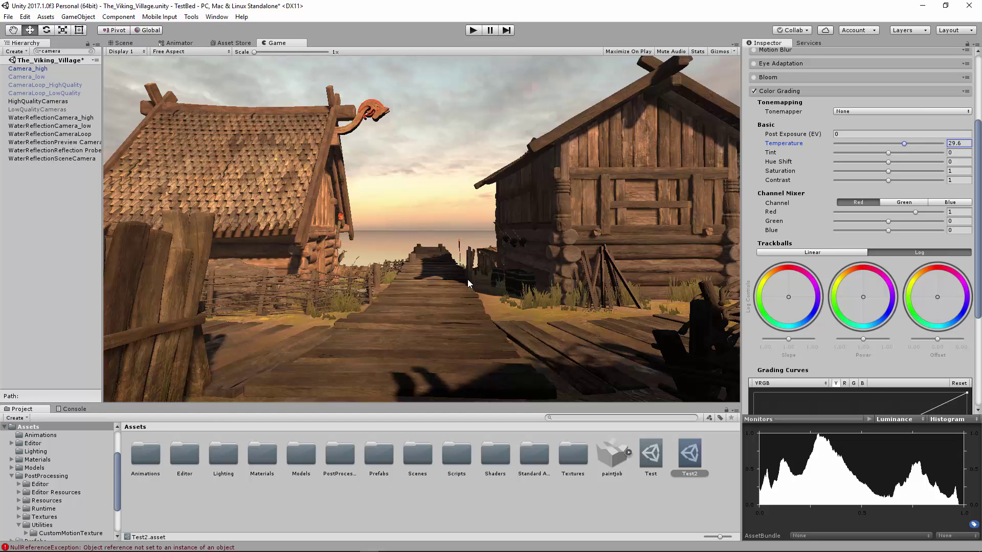
drag(904, 145, 882, 156)
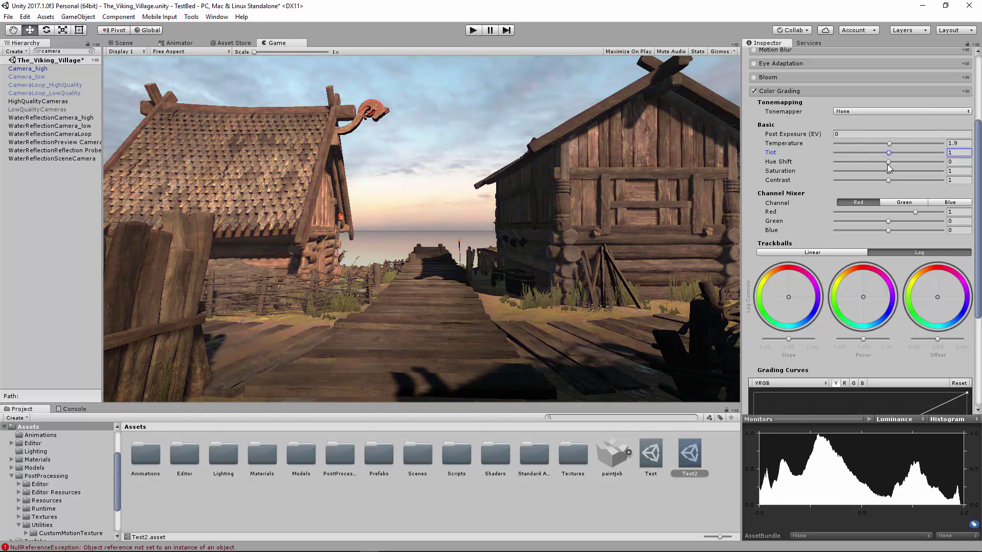
mouse_move(889, 165)
mouse_down()
mouse_move(941, 164)
mouse_move(834, 161)
mouse_move(919, 167)
mouse_move(894, 168)
mouse_up()
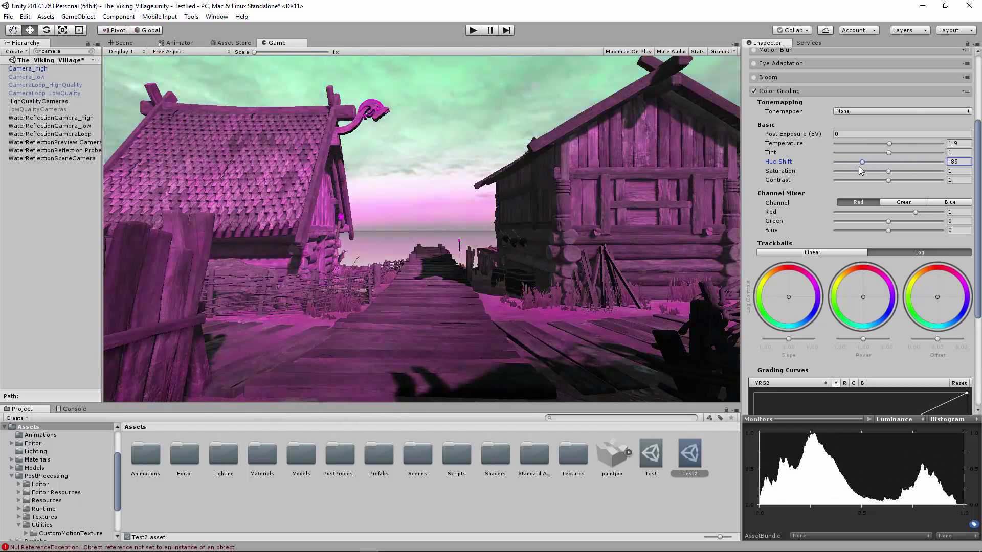
drag(859, 168, 834, 164)
scroll(835, 173, up, 3)
scroll(830, 179, up, 3)
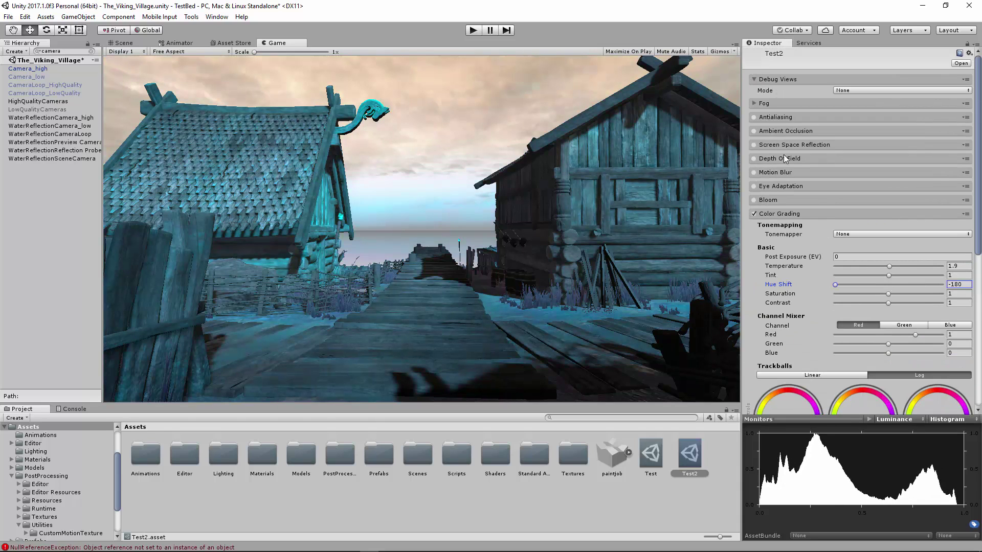
scroll(819, 331, down, 3)
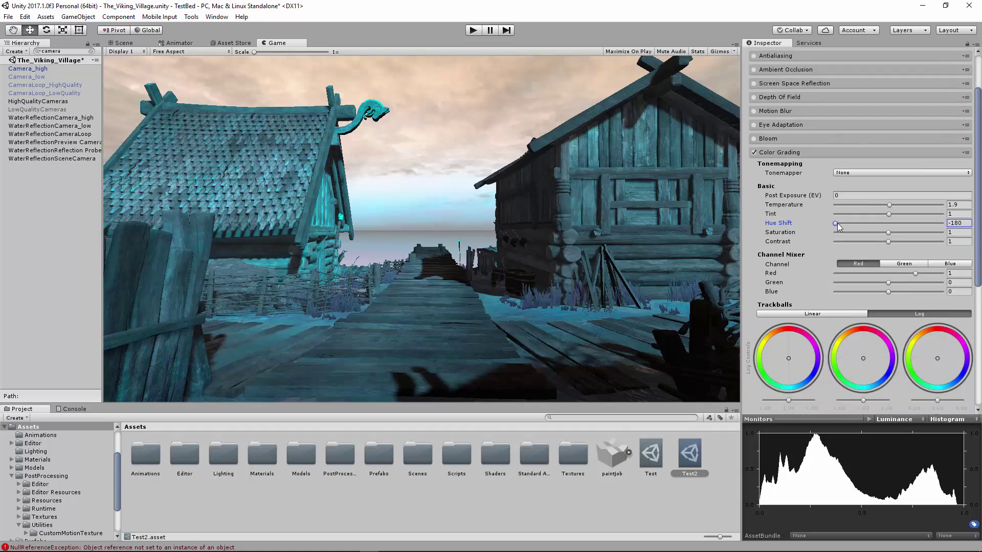
drag(839, 225, 888, 234)
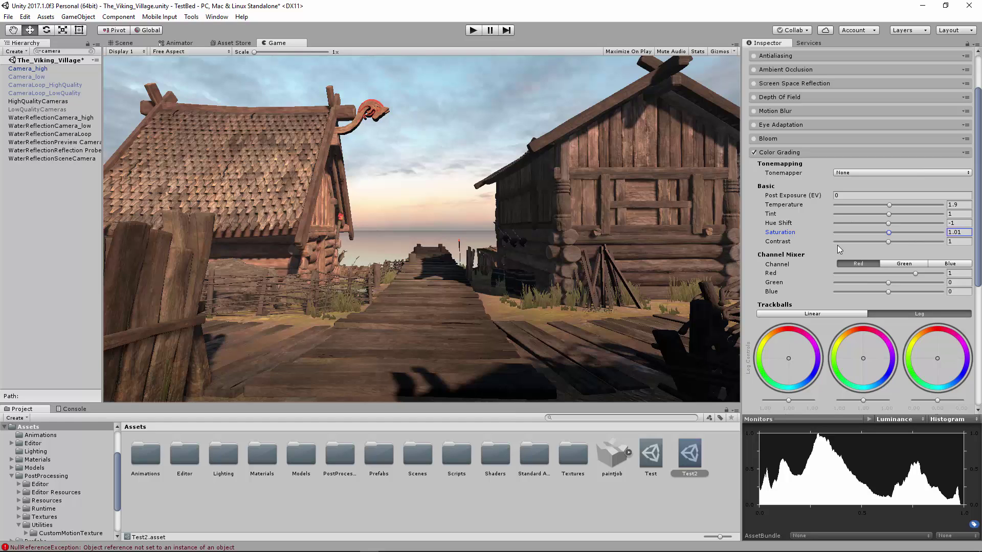
mouse_move(889, 241)
mouse_down()
mouse_move(970, 242)
mouse_move(889, 243)
mouse_up()
Preview the Channel Mixer's green output boosted to 2, then return to the Red channel
scroll(876, 247, down, 3)
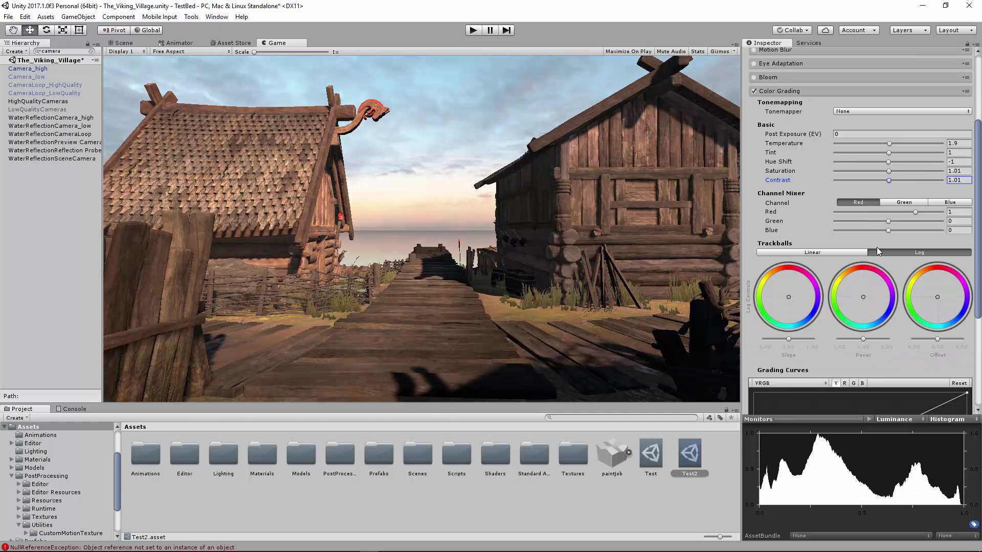
click(906, 202)
mouse_move(915, 222)
mouse_down()
mouse_move(898, 222)
mouse_move(932, 228)
mouse_move(915, 224)
mouse_up()
click(870, 203)
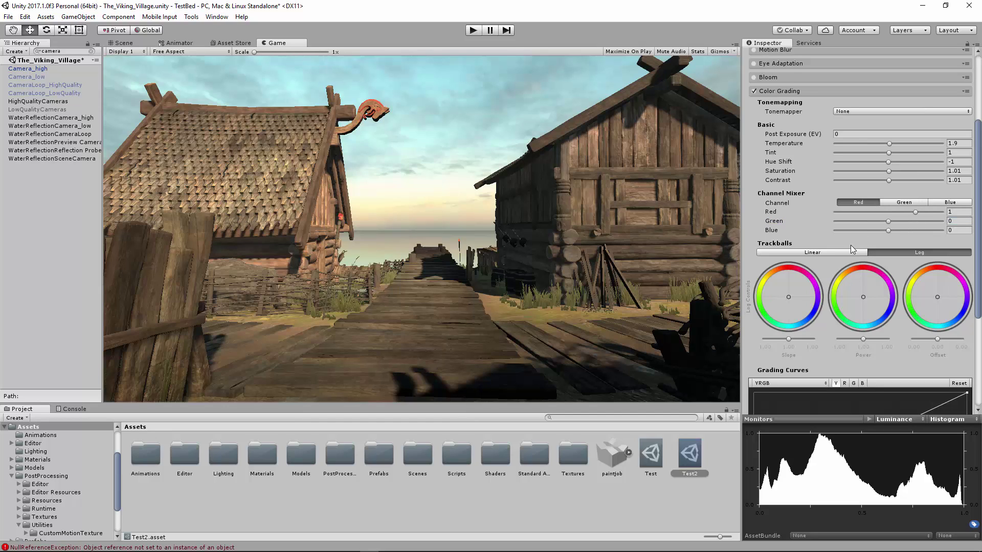
Tint the Slope, Power and Offset trackball colours, then recentre two of them to neutral
scroll(859, 271, down, 1)
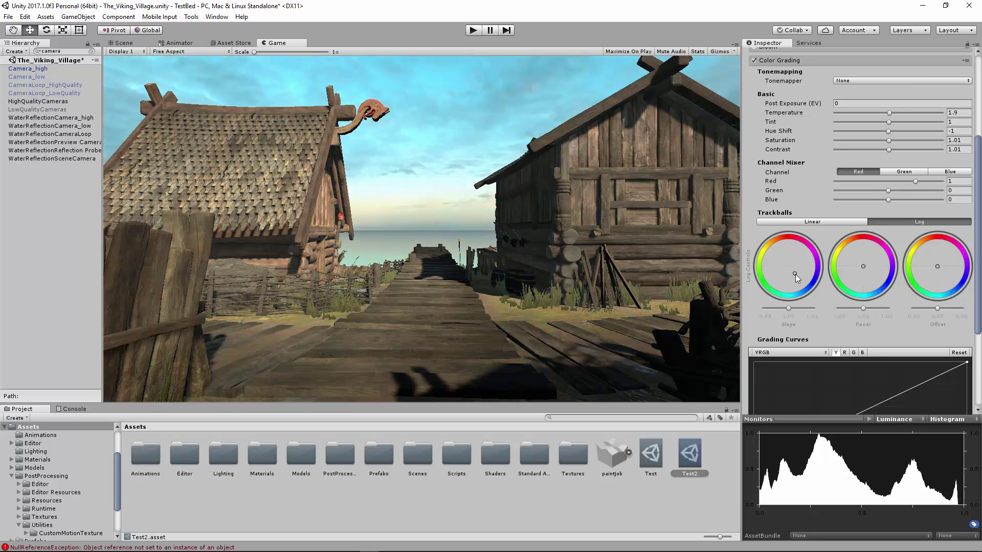
mouse_move(799, 278)
mouse_down()
mouse_move(806, 287)
mouse_move(789, 278)
mouse_up()
drag(861, 262, 861, 244)
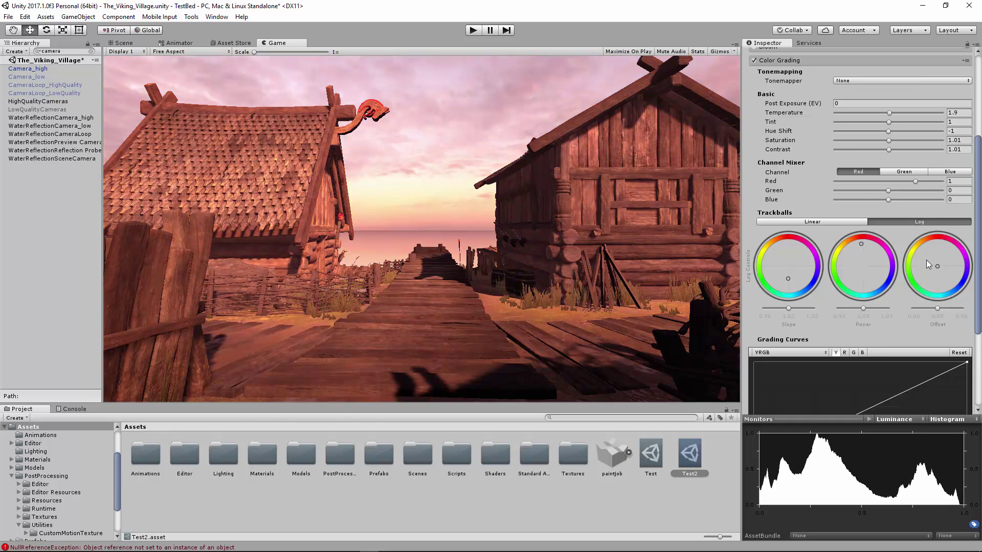
mouse_move(938, 265)
mouse_down()
mouse_move(929, 280)
mouse_move(947, 260)
mouse_move(914, 289)
mouse_move(925, 280)
mouse_move(920, 250)
mouse_move(938, 266)
mouse_up()
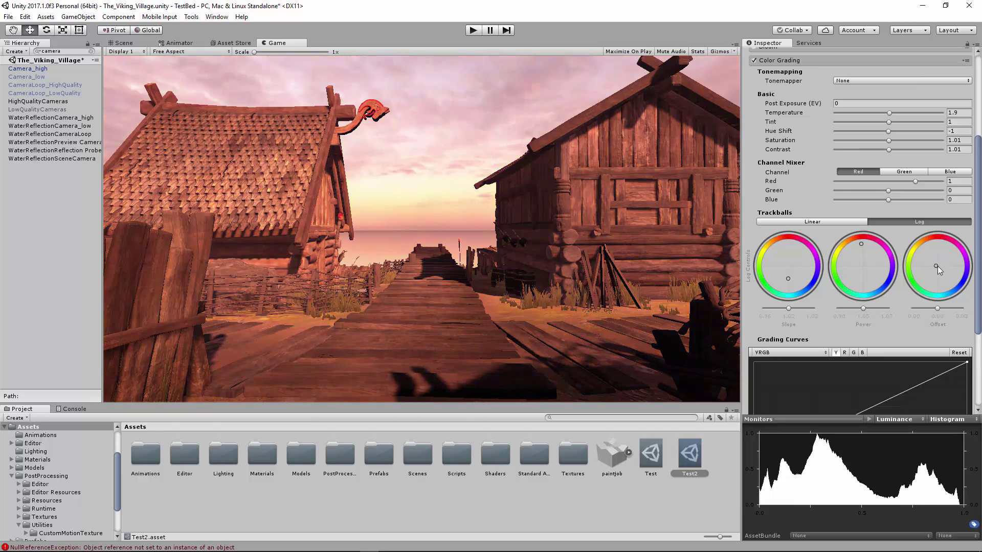
double_click(863, 267)
double_click(788, 266)
Adjust the Slope and Offset sliders and colours so the village looks brighter with a cyan-green cast
drag(789, 309, 864, 309)
mouse_move(940, 308)
mouse_down()
mouse_move(950, 309)
mouse_move(920, 309)
mouse_move(940, 309)
mouse_up()
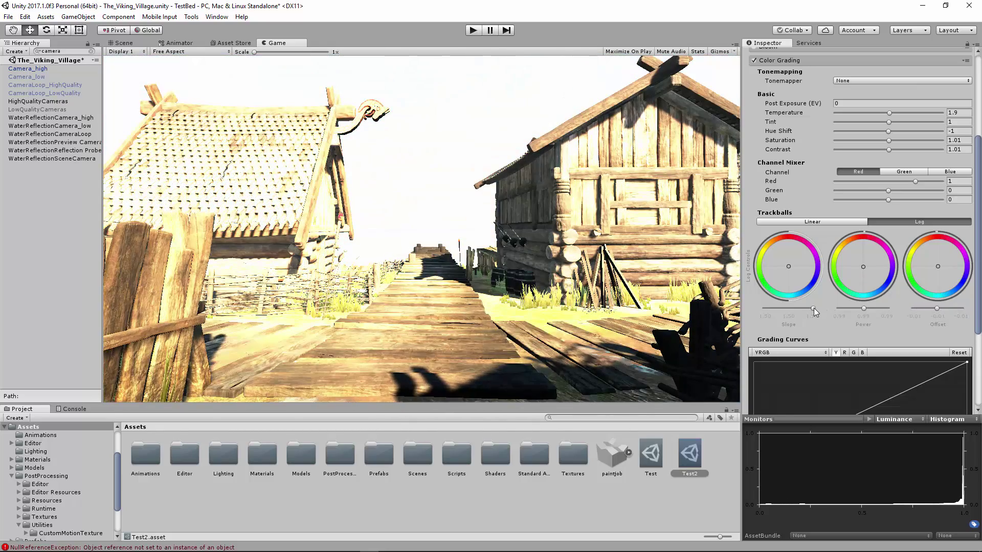
mouse_move(813, 309)
mouse_down()
mouse_move(785, 309)
mouse_move(796, 309)
mouse_up()
drag(802, 257, 808, 249)
drag(796, 308, 783, 271)
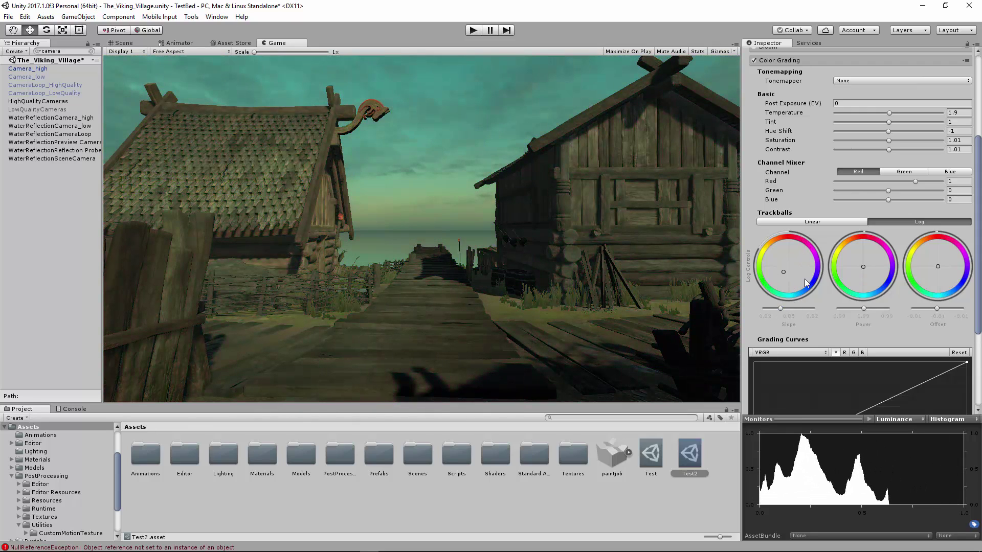
drag(864, 308, 875, 308)
drag(937, 309, 938, 310)
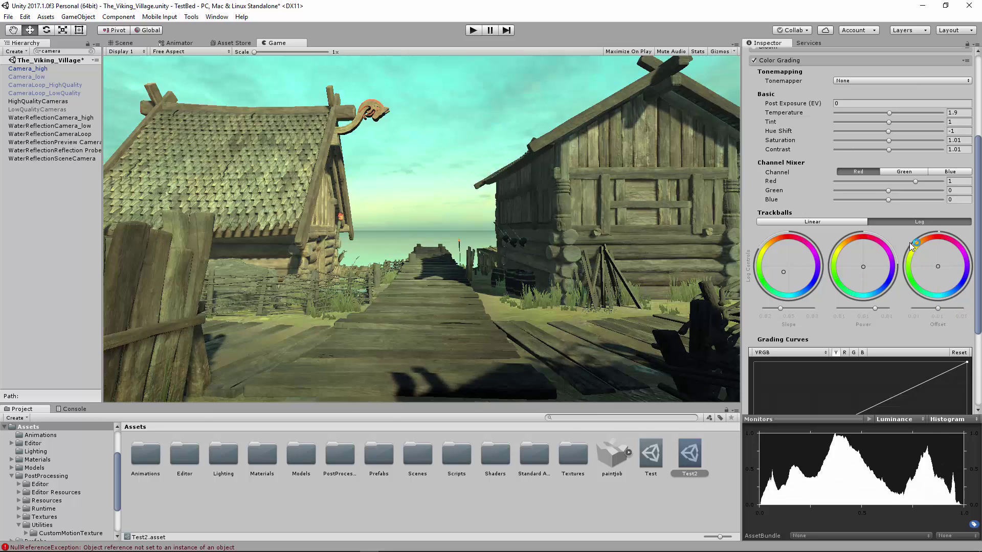
Toggle the Trackballs mode between Linear and Log, leaving it on Log
click(851, 222)
click(888, 222)
scroll(861, 266, down, 3)
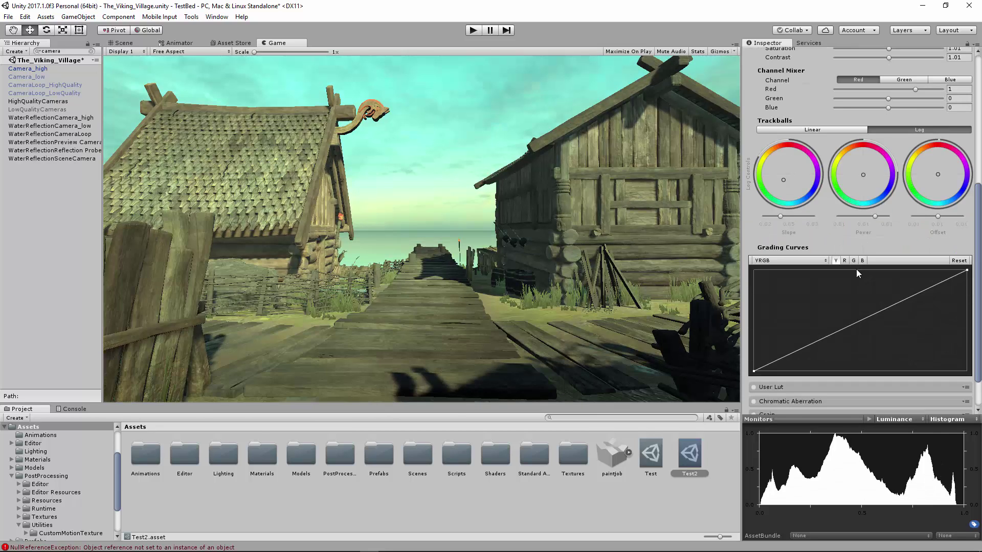
scroll(856, 269, up, 1)
Return the slope to about 1, then add a grading curve key and reset the curve straight
drag(785, 248, 789, 250)
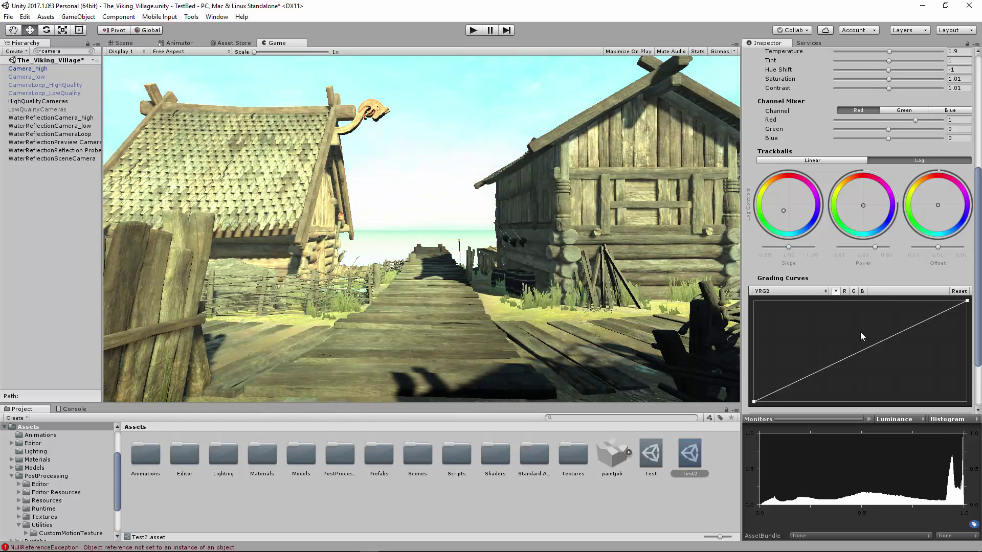
double_click(867, 349)
drag(867, 349, 883, 388)
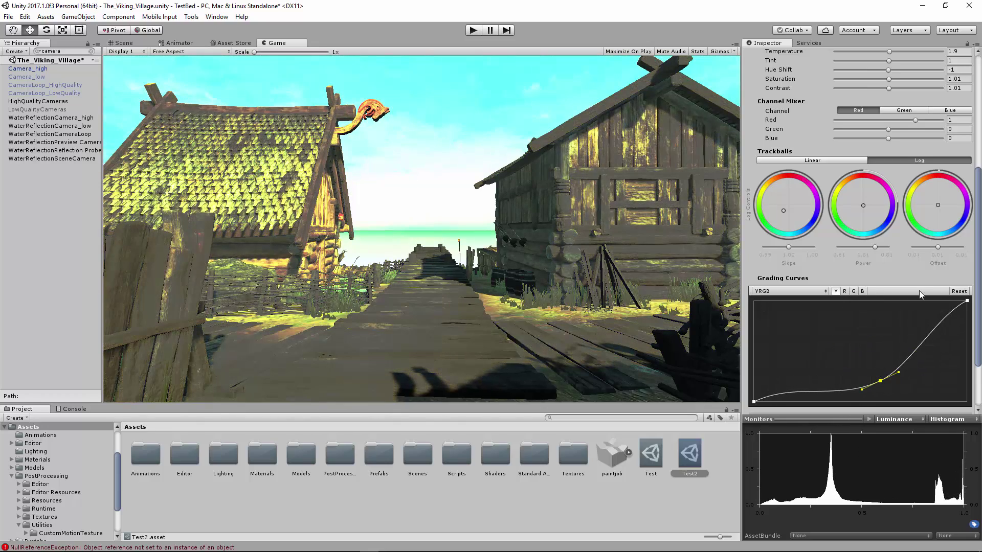
click(958, 291)
click(844, 291)
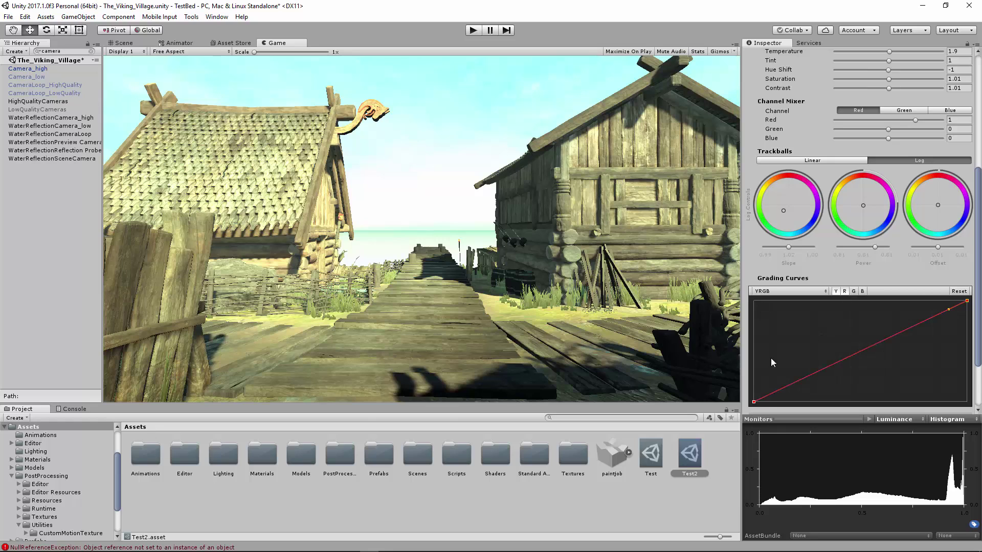
scroll(802, 228, up, 4)
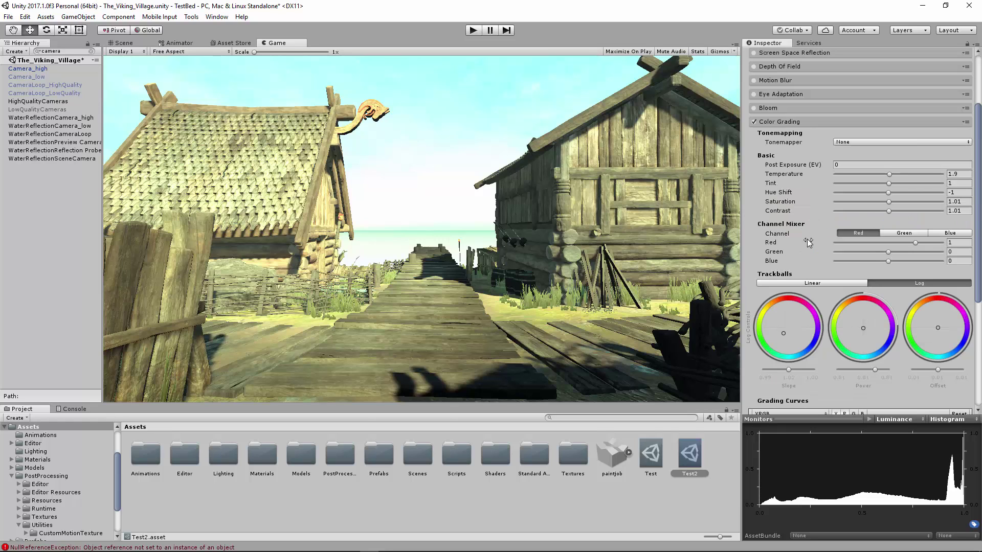
Reset all Color Grading settings to their defaults from the gear menu
click(965, 122)
click(929, 126)
scroll(864, 207, down, 5)
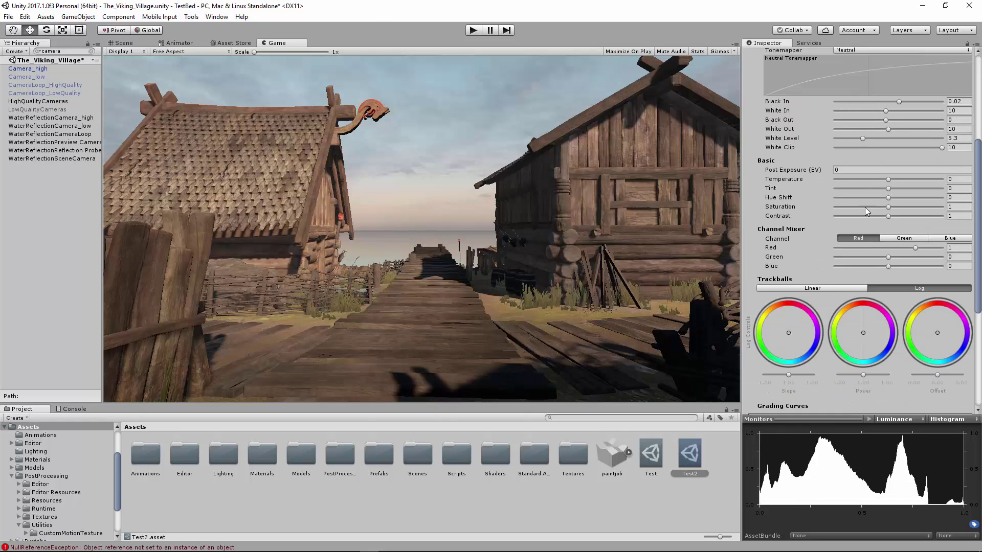
scroll(858, 204, down, 3)
Raise the red and green Grading Curves in YRGB mode to give the village a green tint
click(845, 234)
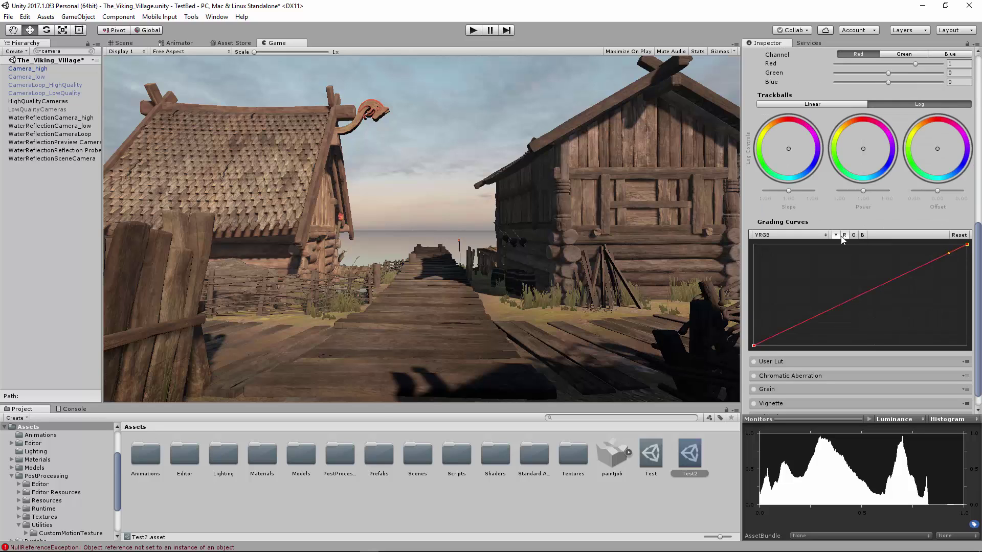
click(824, 235)
click(880, 234)
drag(852, 306, 827, 289)
click(853, 235)
scroll(828, 286, up, 3)
scroll(826, 284, up, 5)
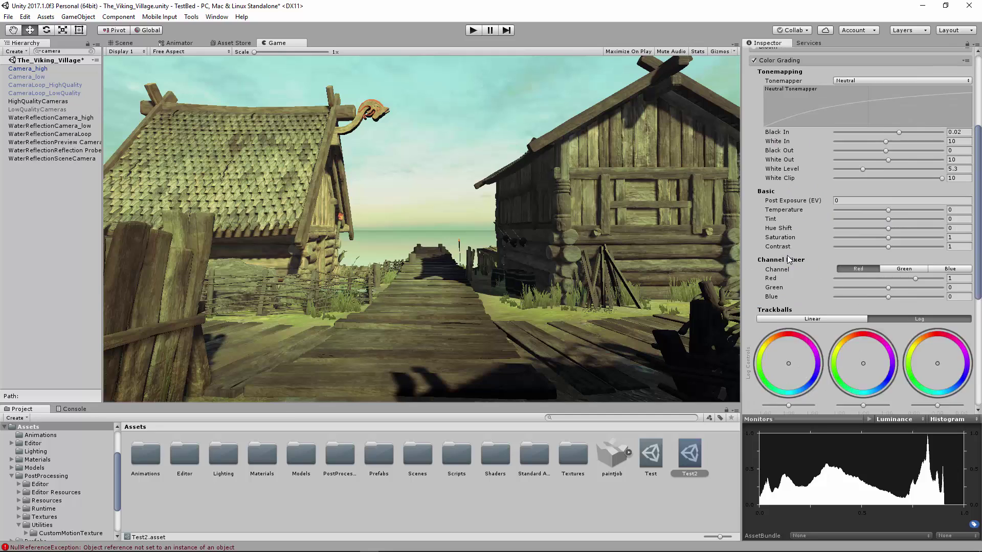
Collapse and switch off Color Grading, then enable and expand User Lut
click(760, 105)
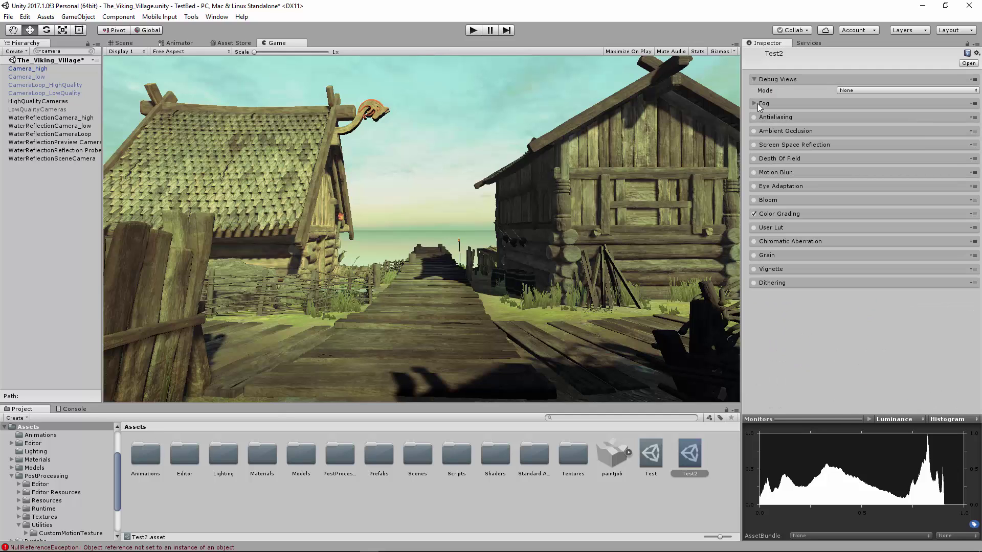
click(754, 213)
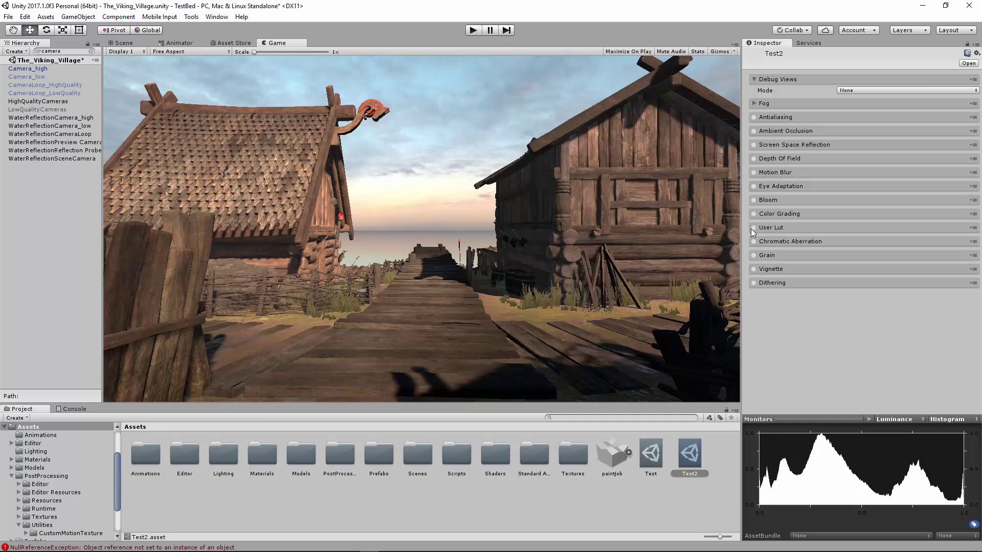
click(753, 228)
click(772, 228)
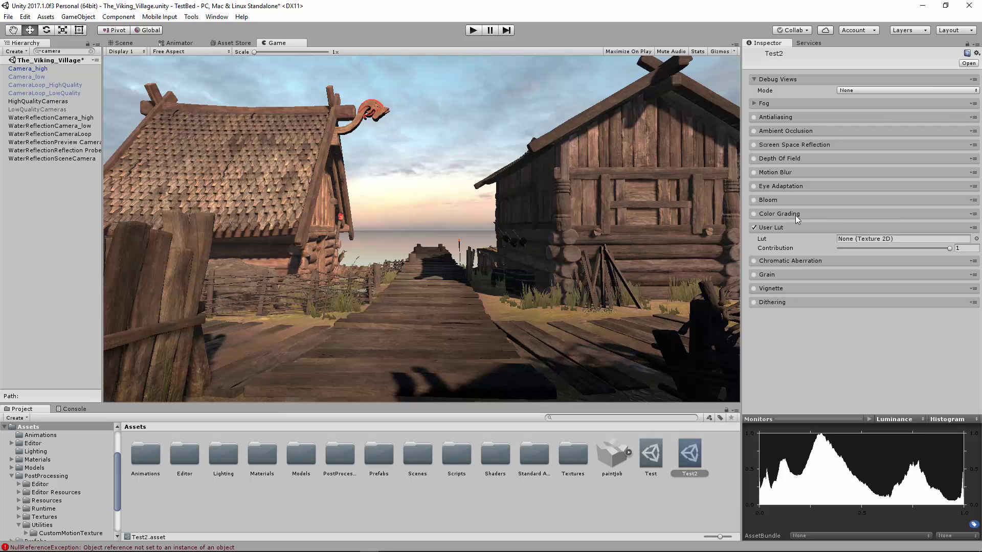
Compare Color Grading on and off, leave it off, disable User Lut and enable Chromatic Aberration
click(753, 214)
click(753, 214)
click(753, 214)
click(753, 214)
click(753, 228)
click(763, 214)
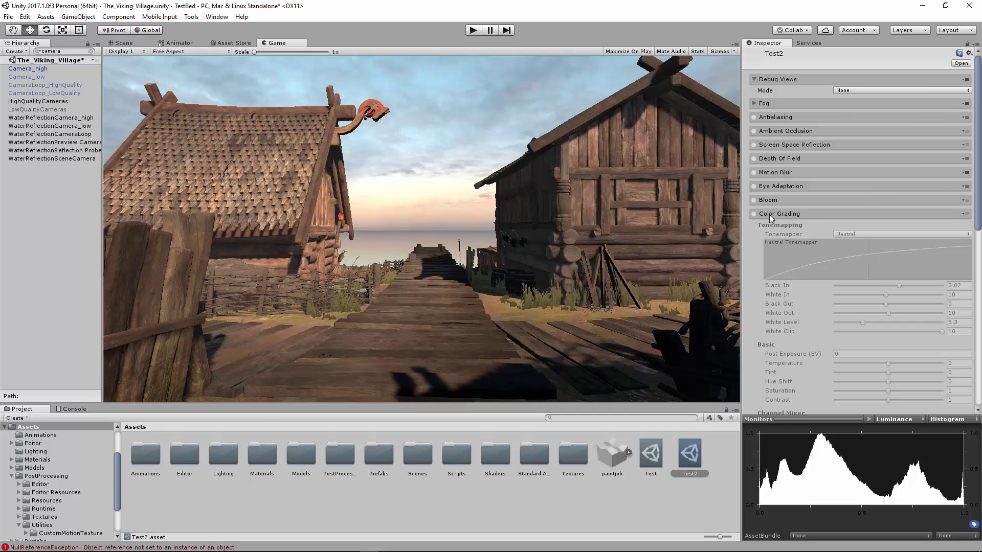
click(778, 216)
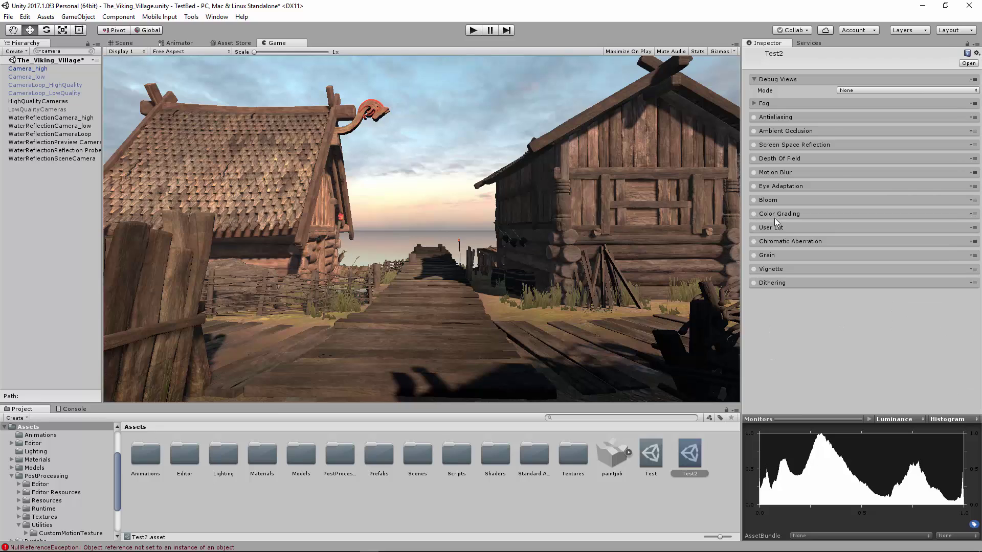
click(754, 242)
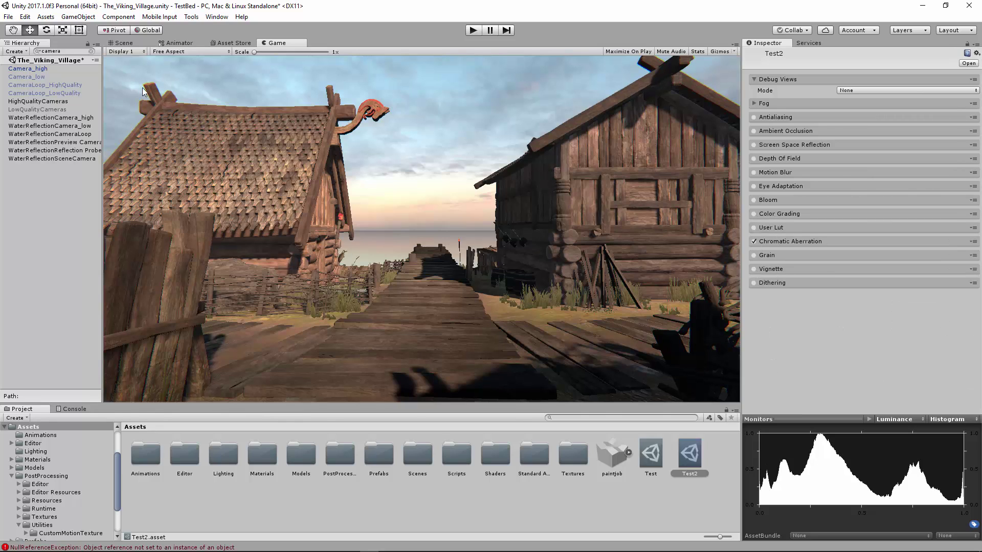
Expand Chromatic Aberration, push intensity to 1 and try DebugMotionVectors as the spectral texture
click(767, 241)
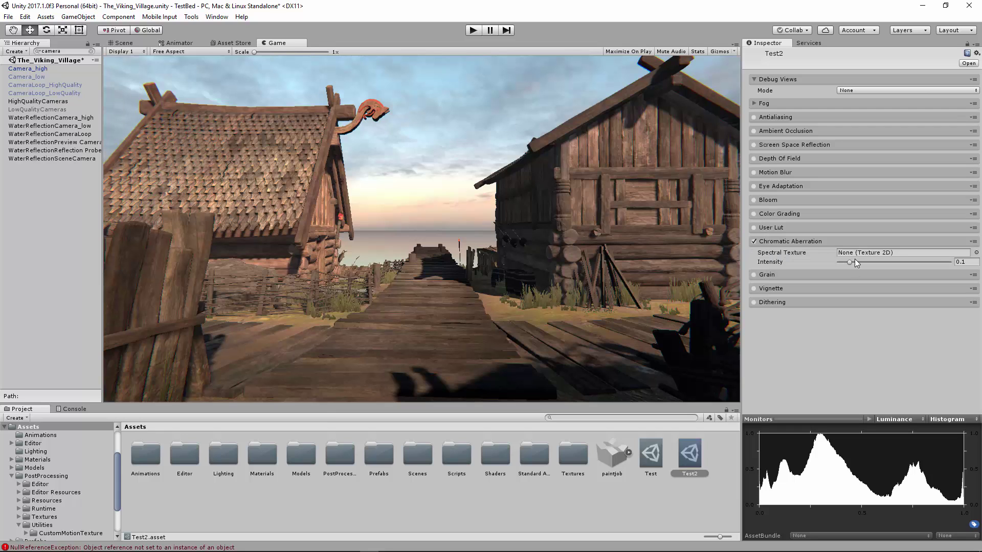
mouse_move(854, 260)
mouse_down()
mouse_move(981, 265)
mouse_move(841, 262)
mouse_up()
click(851, 253)
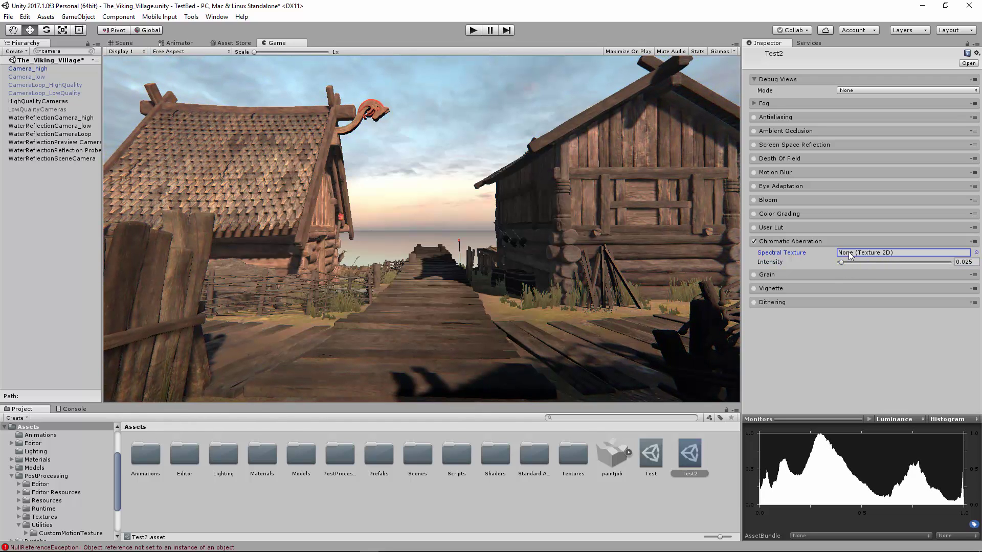
click(976, 252)
scroll(709, 172, down, 5)
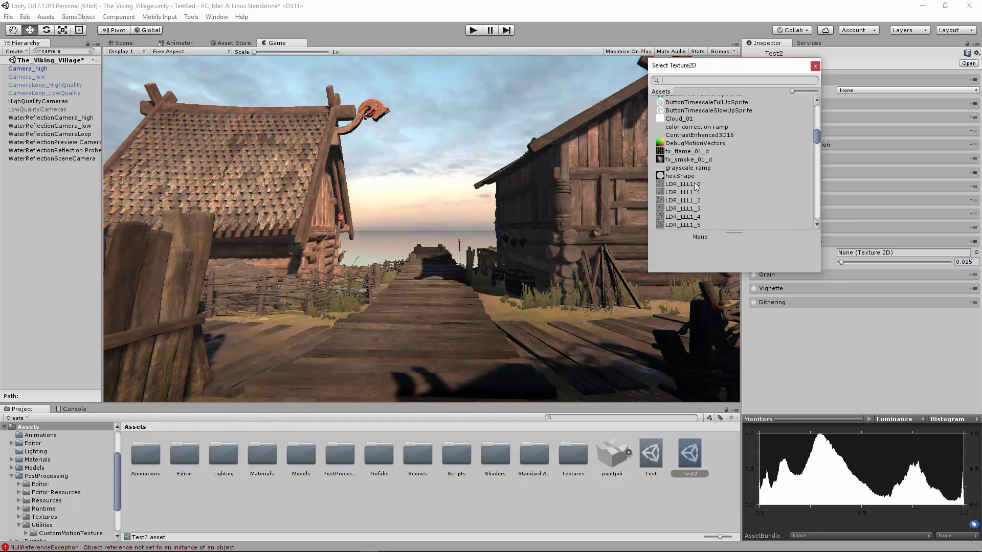
click(694, 174)
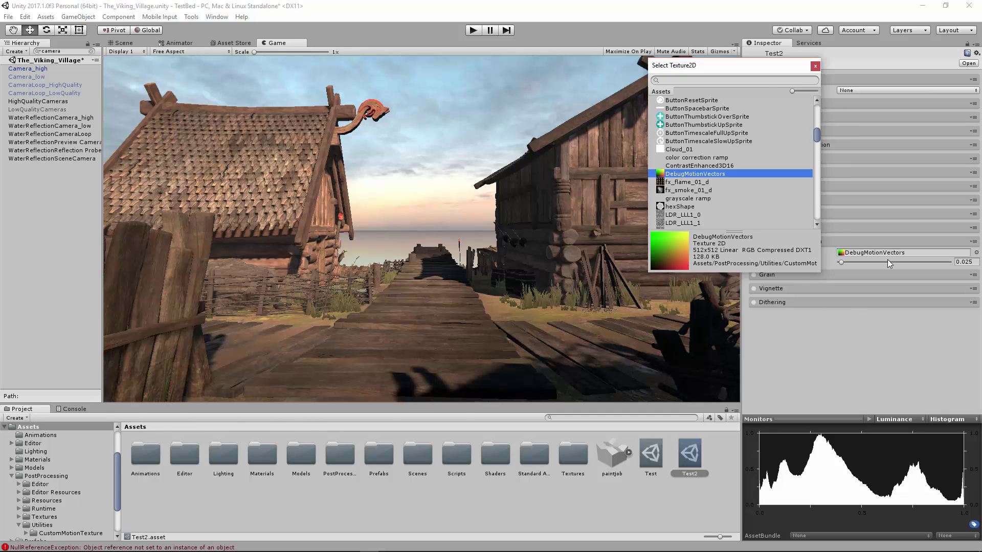
click(936, 252)
Use RandomVectors as the spectral texture and set Chromatic Aberration intensity to 0
click(976, 253)
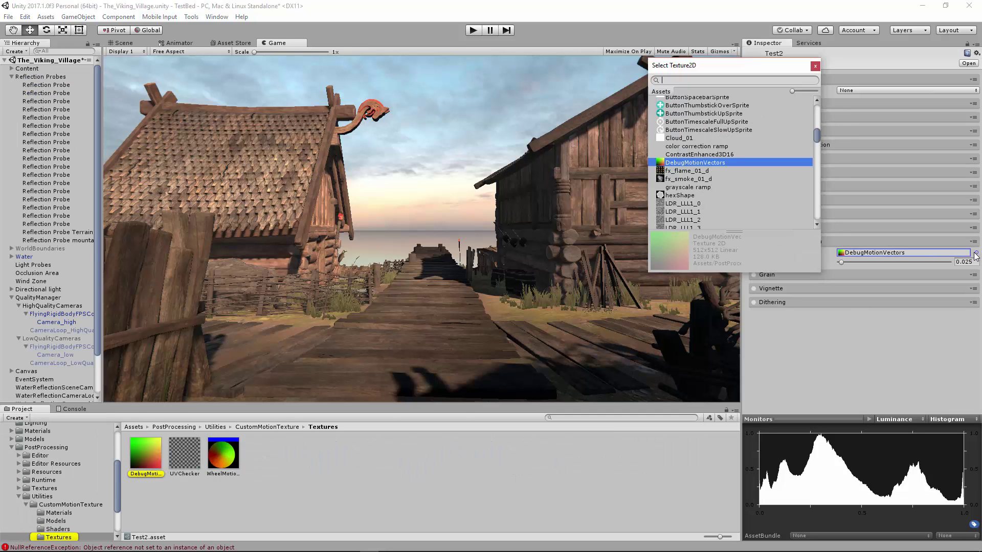
scroll(709, 203, down, 3)
scroll(709, 204, down, 3)
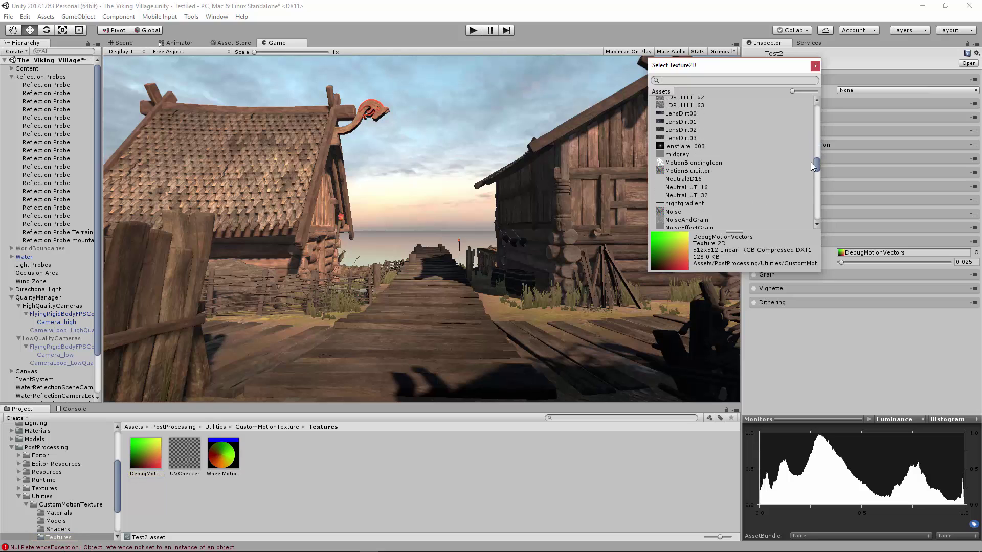
drag(811, 161, 813, 183)
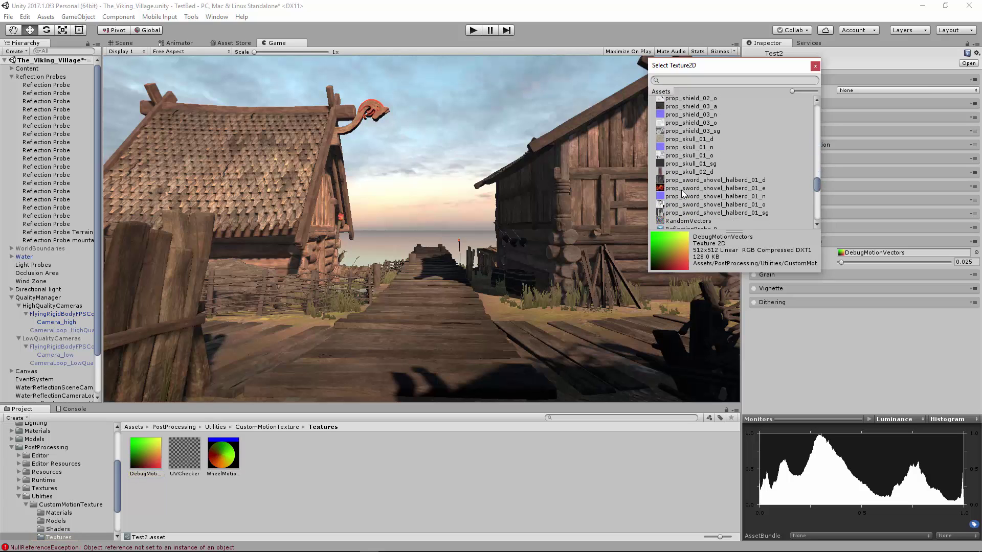
double_click(673, 221)
drag(849, 264, 952, 261)
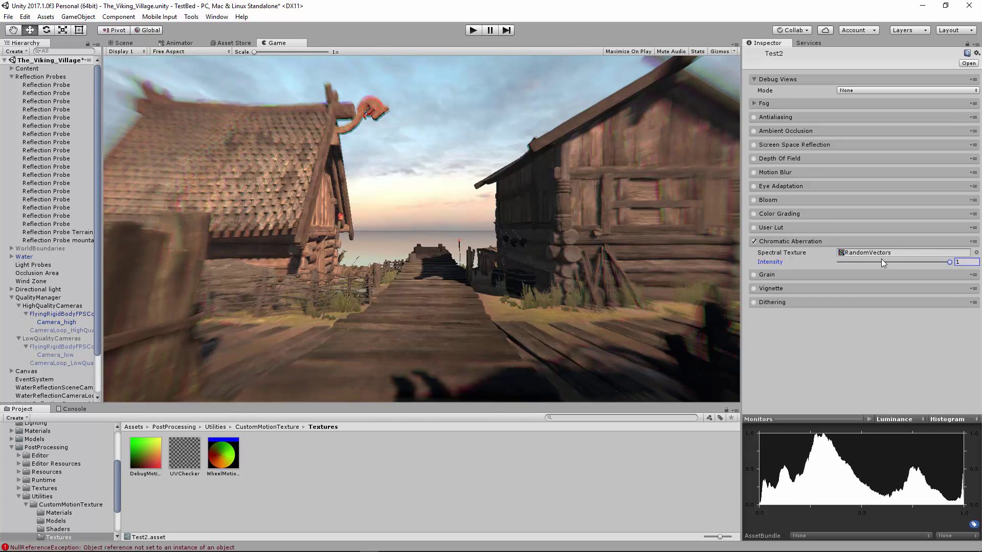
drag(881, 263, 831, 260)
Collapse Chromatic Aberration and enable Grain at intensity 0.5
click(976, 253)
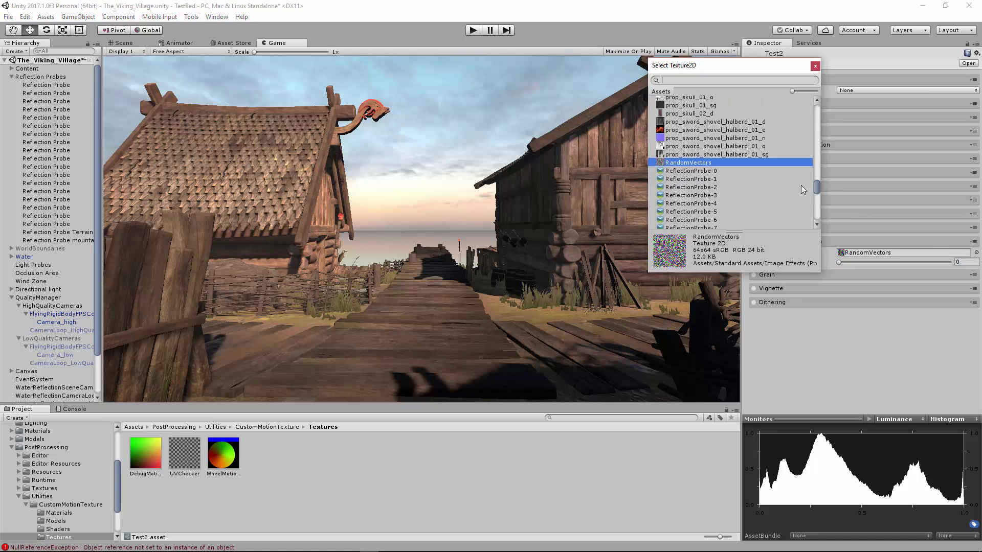
click(848, 238)
click(754, 241)
click(755, 255)
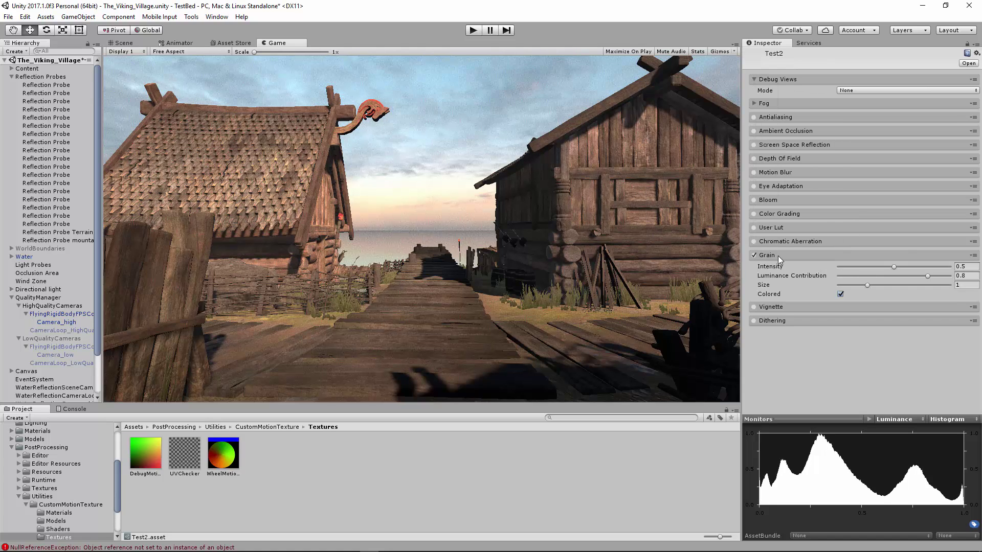
Set Grain intensity to 0 and enable Vignette in Masked mode
drag(888, 267, 833, 266)
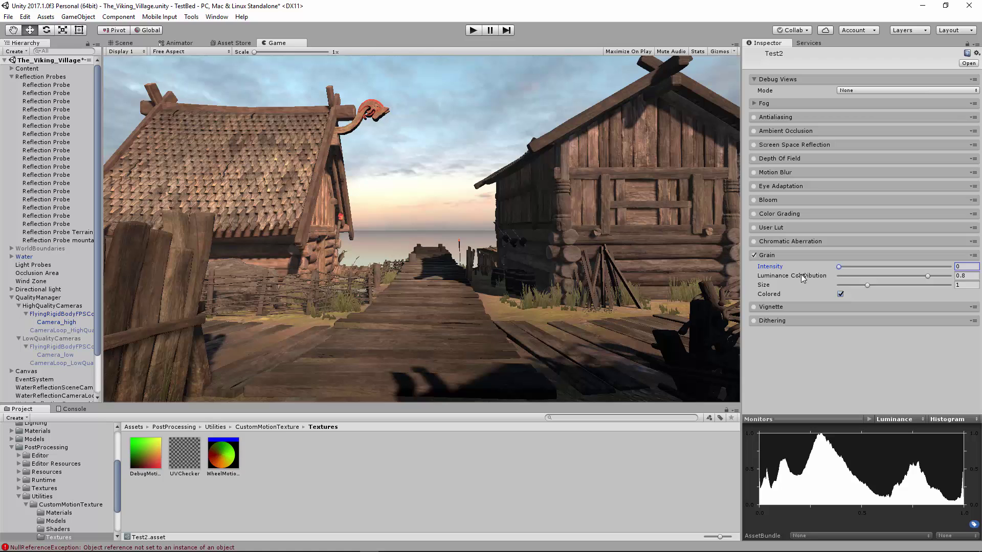
click(755, 307)
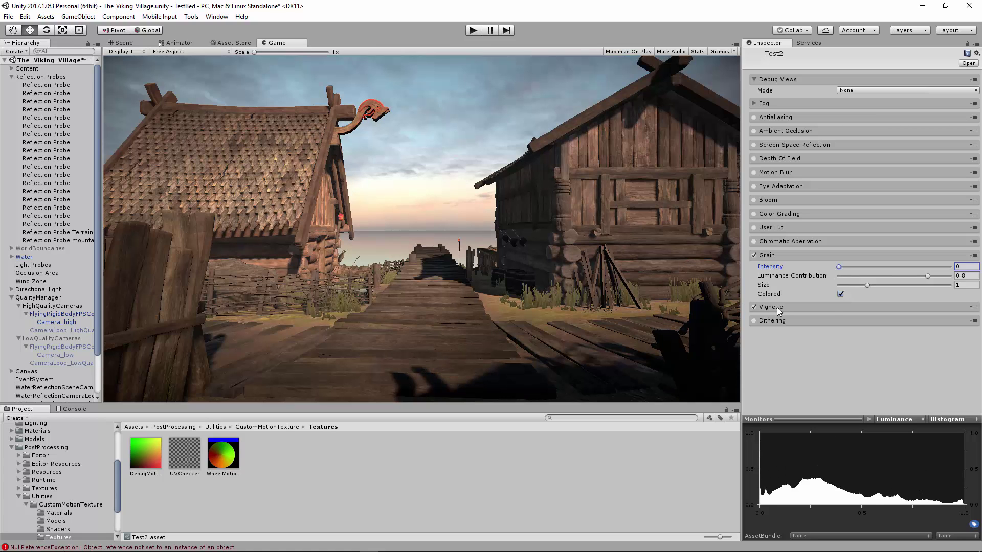
click(777, 307)
click(857, 317)
click(862, 341)
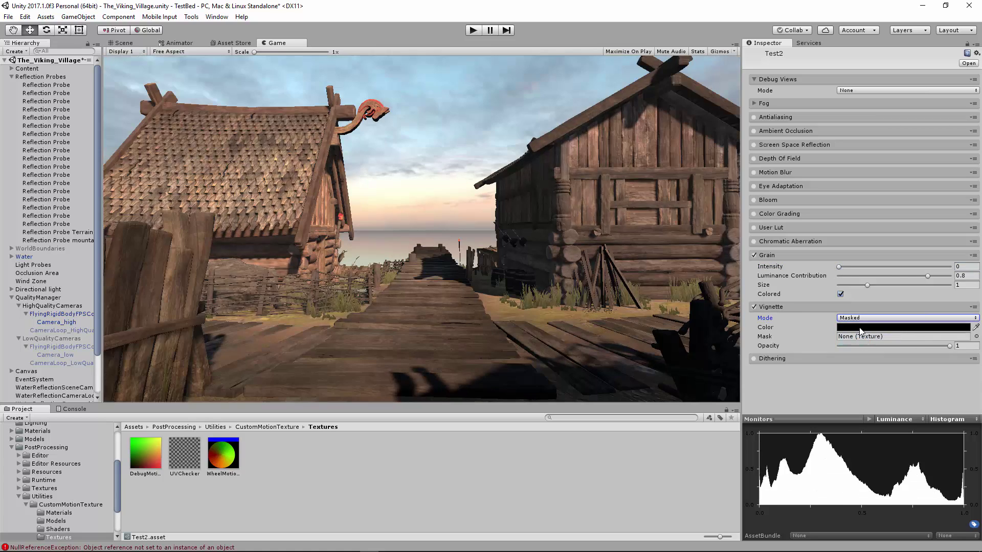
Assign Default-Particle as the Vignette mask after first trying build_building_01_o
click(857, 319)
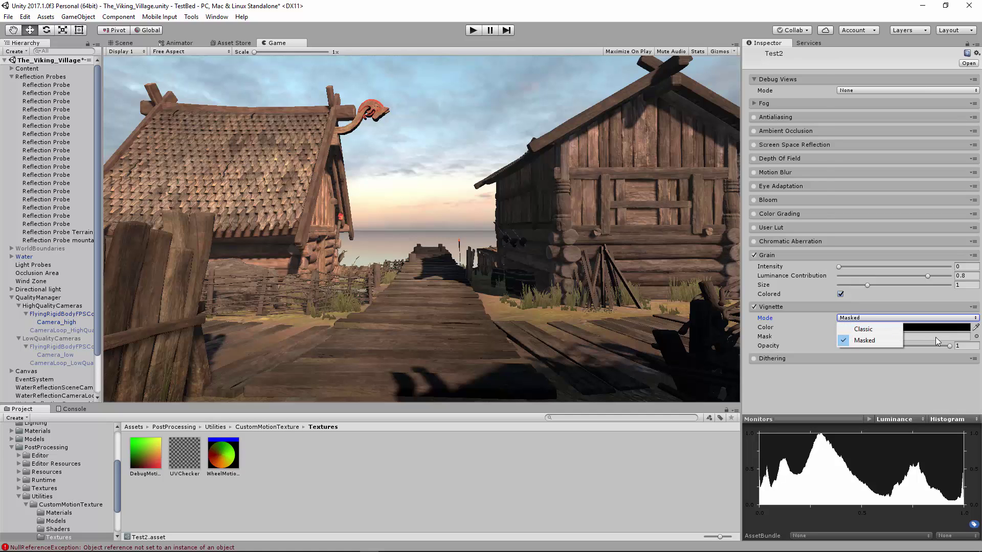
click(975, 336)
double_click(694, 190)
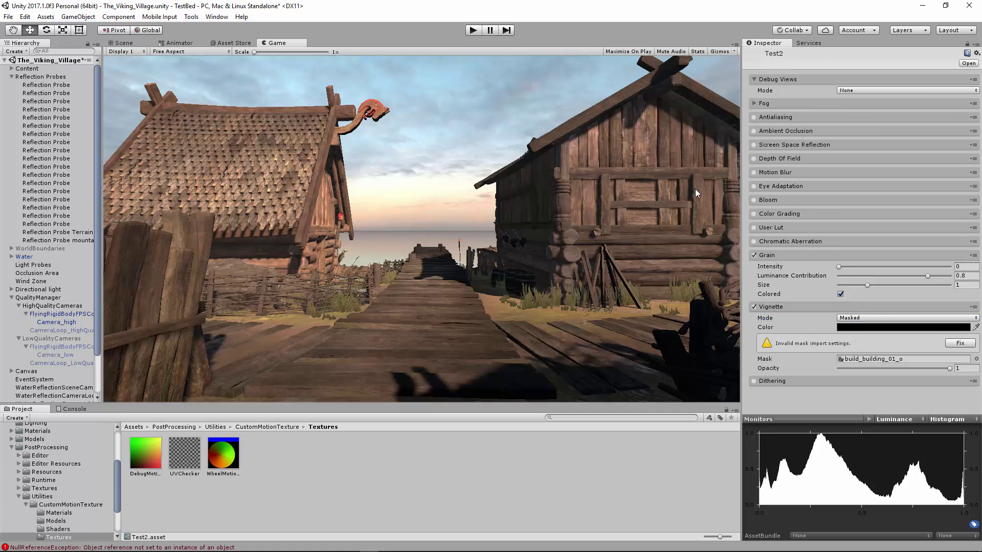
click(976, 359)
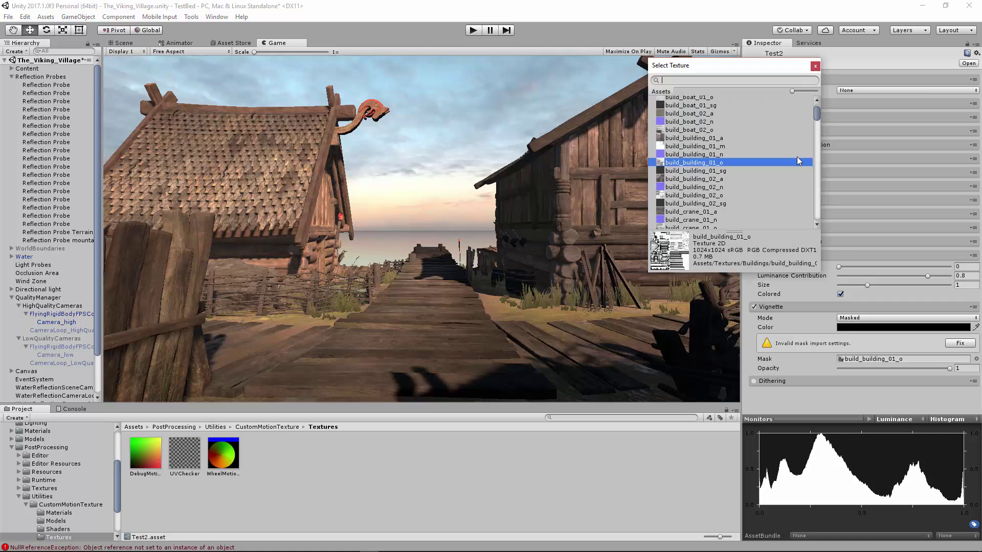
drag(816, 114, 818, 214)
click(701, 168)
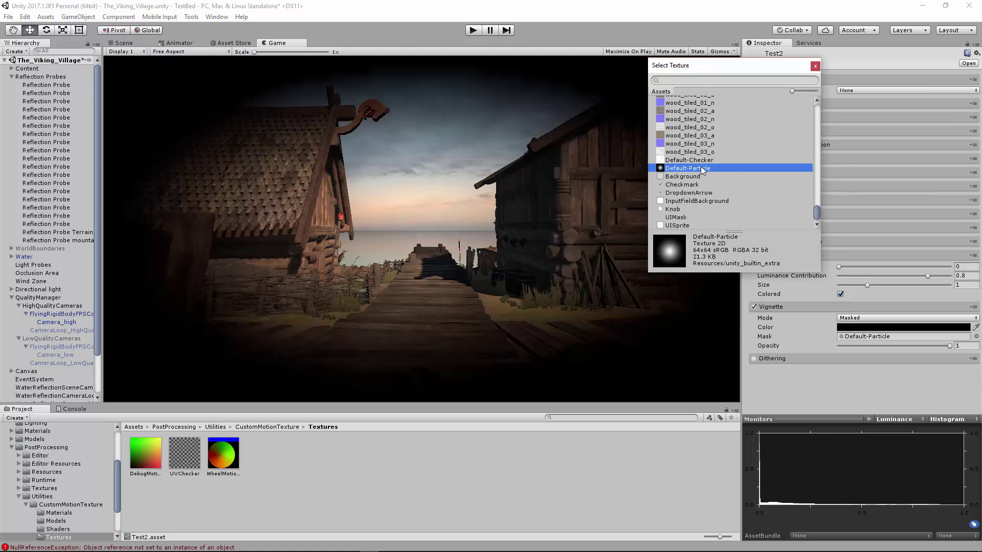
click(506, 245)
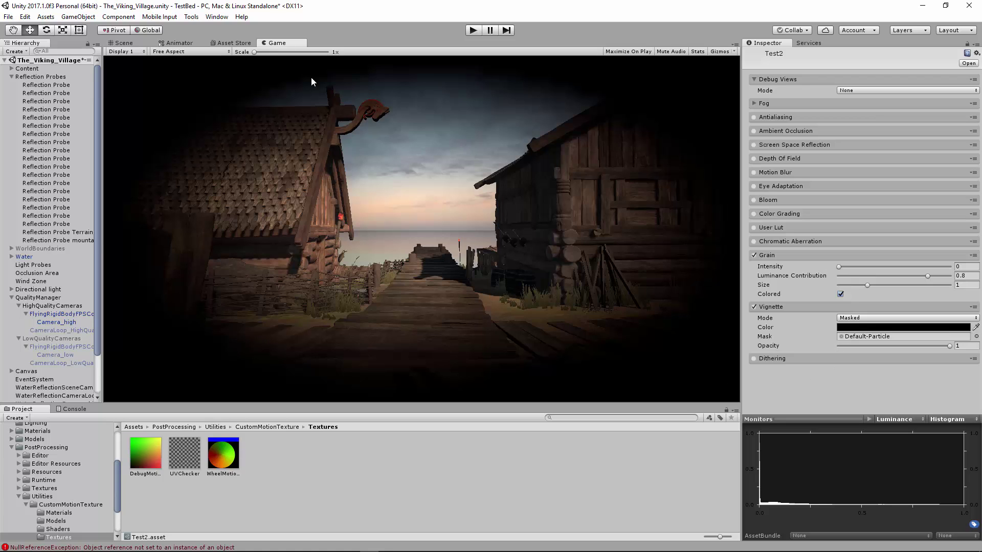
Make Vignette Classic and rounded with intensity 0.264 and smoothness 0.591, then turn it off
click(870, 318)
click(870, 331)
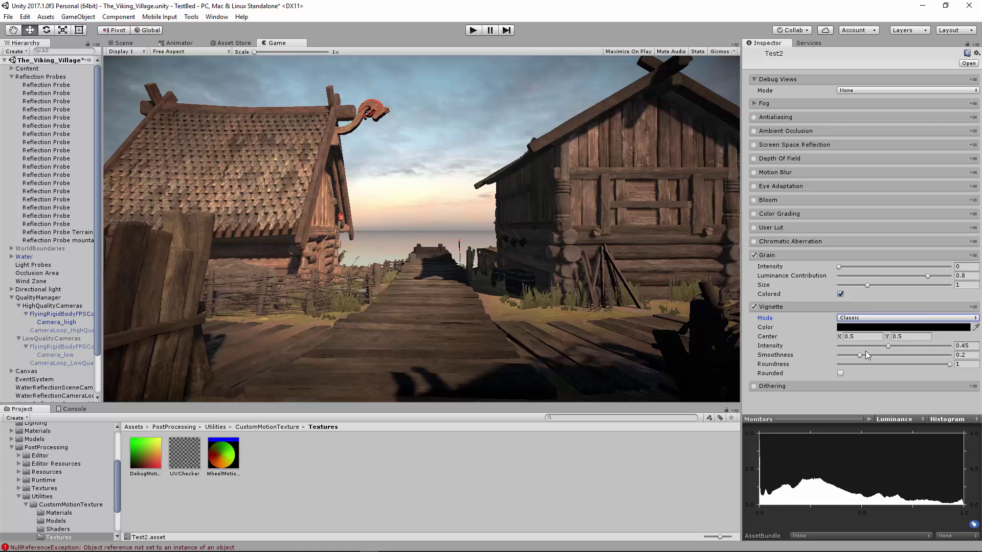
drag(901, 346, 952, 345)
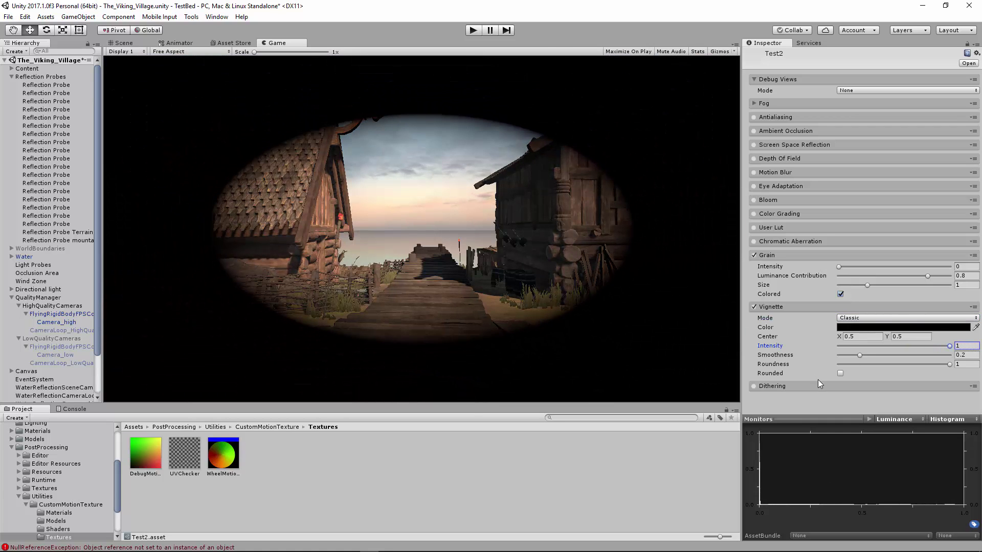
click(840, 373)
drag(939, 348, 874, 348)
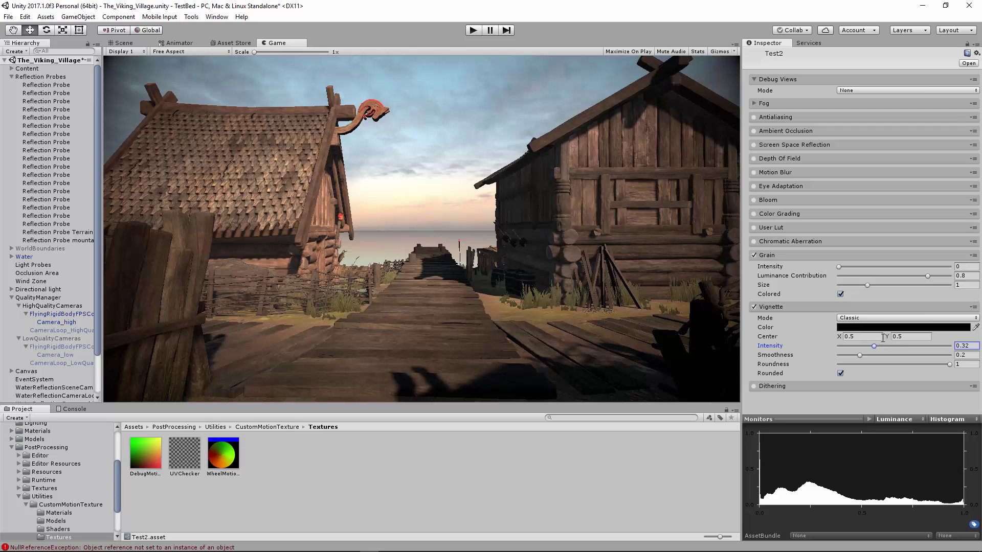
drag(868, 349, 904, 356)
drag(875, 346, 867, 347)
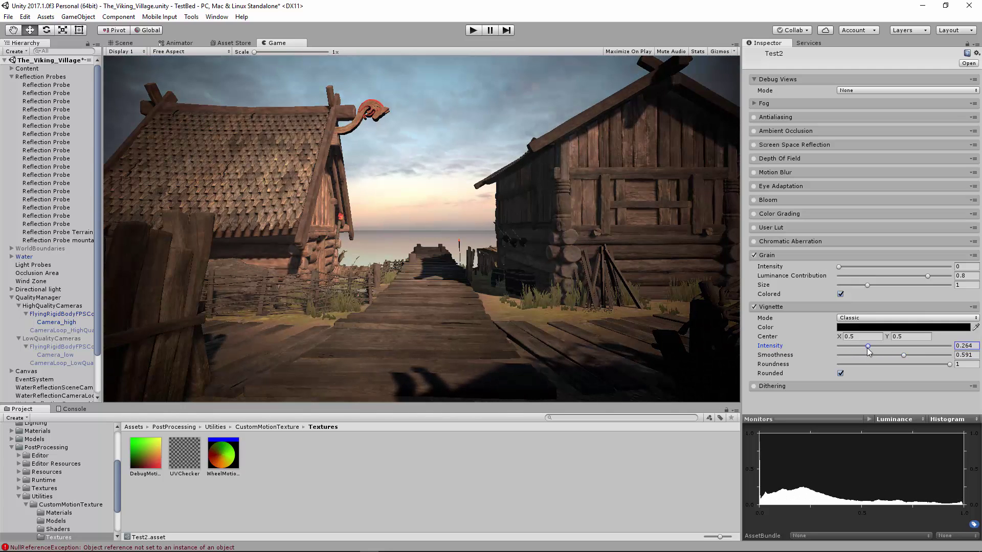
click(753, 307)
Collapse Grain and Vignette, then switch Dithering on and back off, since it has no settings
click(762, 256)
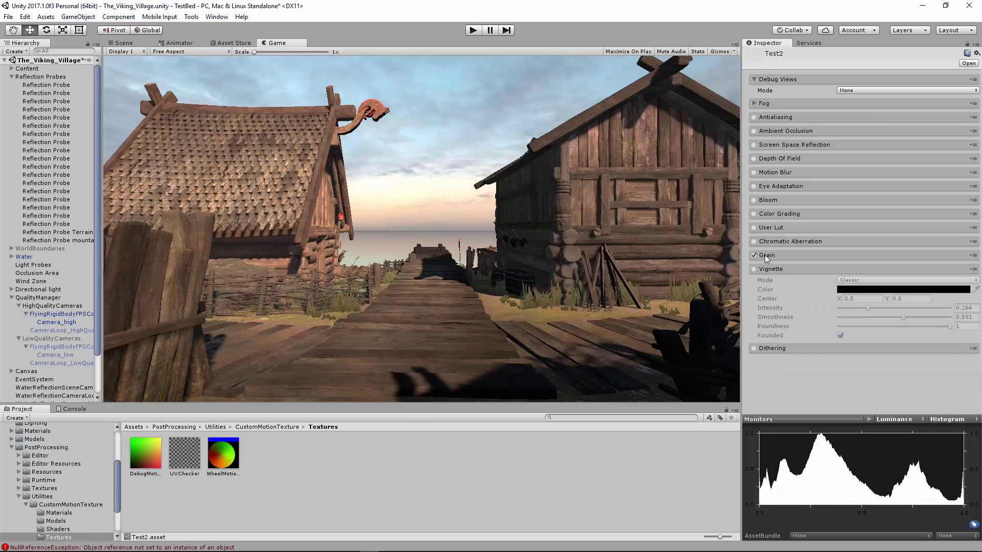
click(754, 270)
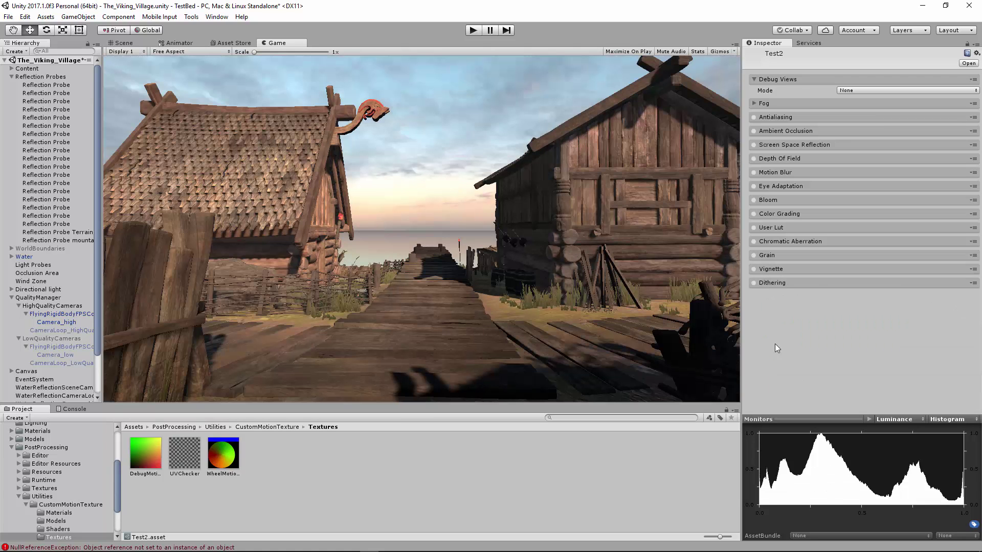
click(769, 283)
click(753, 284)
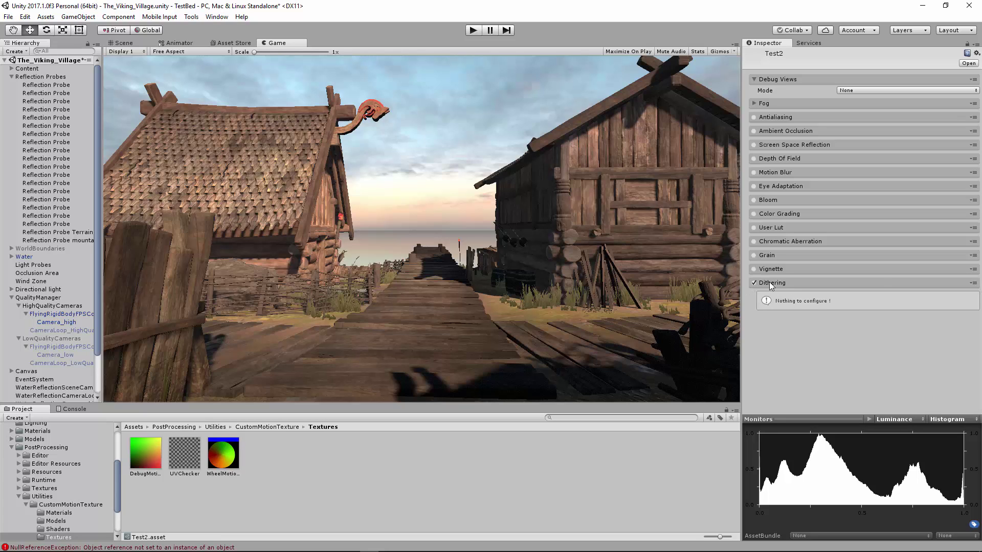
click(754, 284)
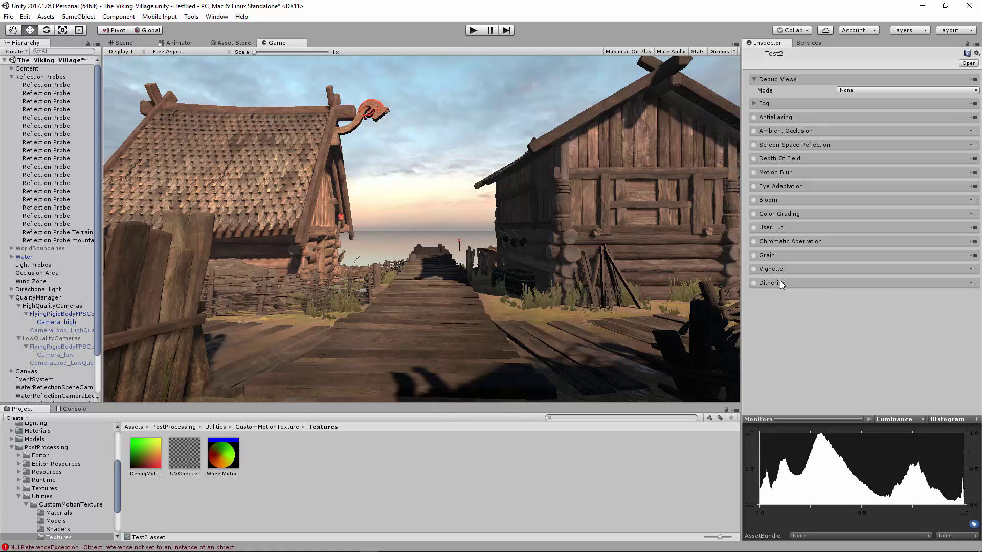
Re-enable Antialiasing, Ambient Occlusion, Screen Space Reflection and Depth Of Field on Test2
click(754, 117)
click(754, 131)
click(754, 144)
click(754, 158)
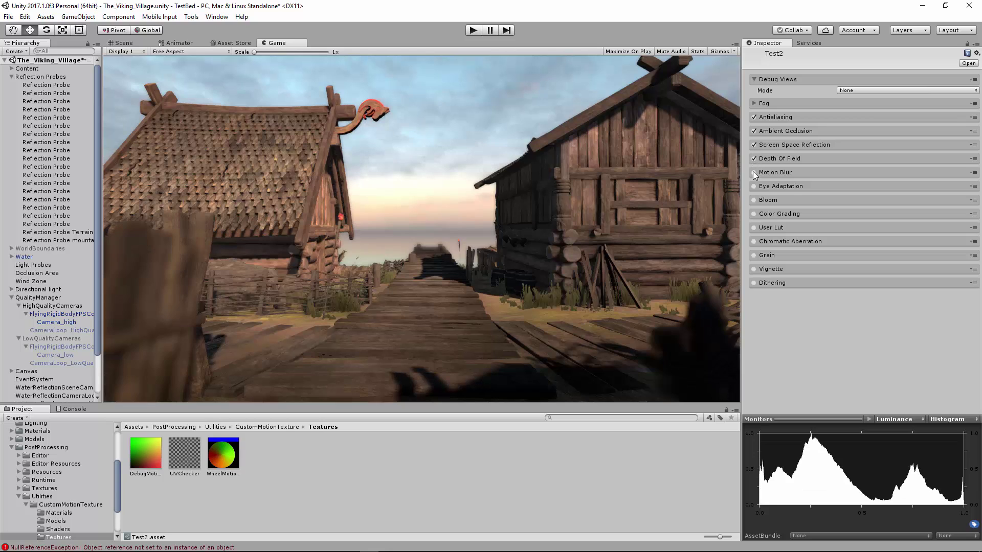
Enable Bloom and Color Grading with Eye Adaptation left off, and preview in Play mode
click(754, 186)
click(753, 200)
click(754, 186)
click(754, 214)
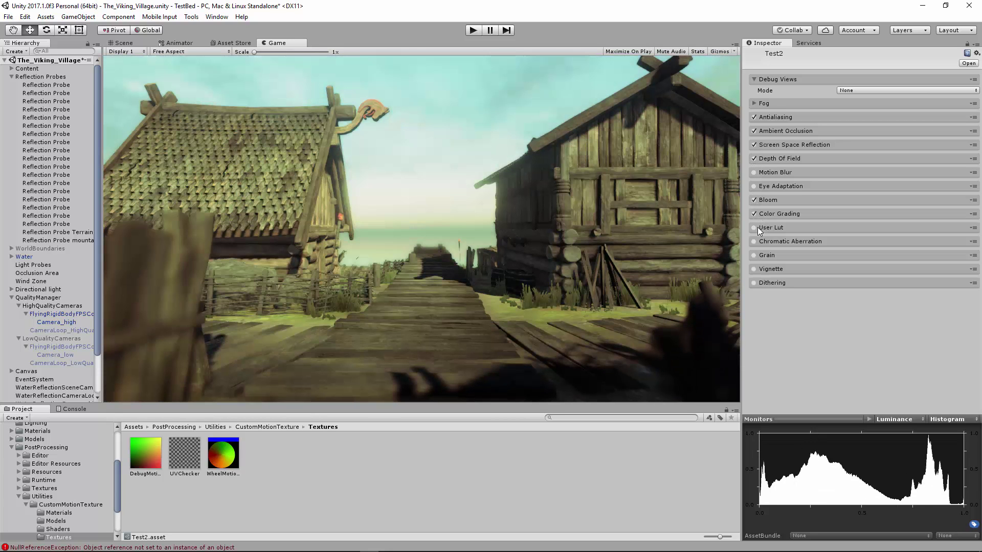
click(473, 30)
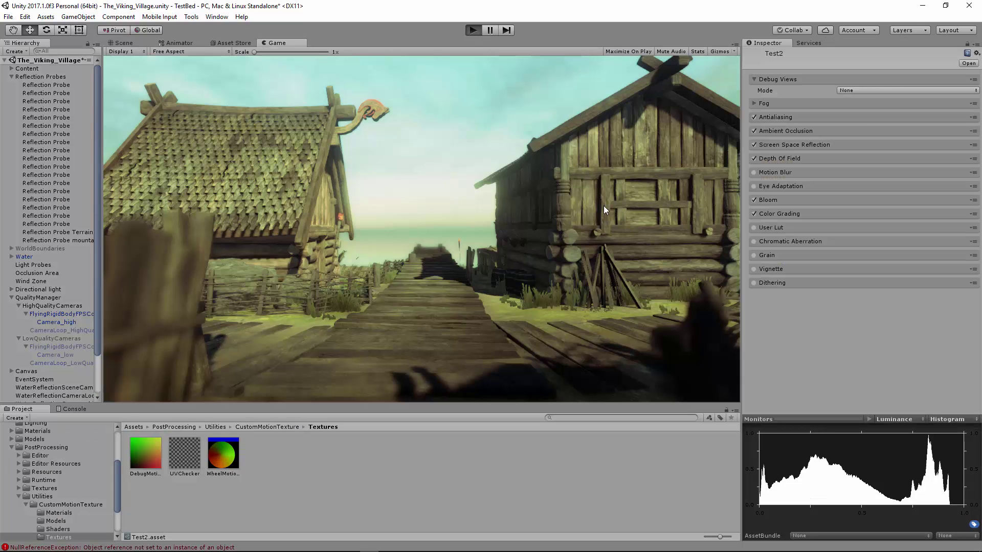